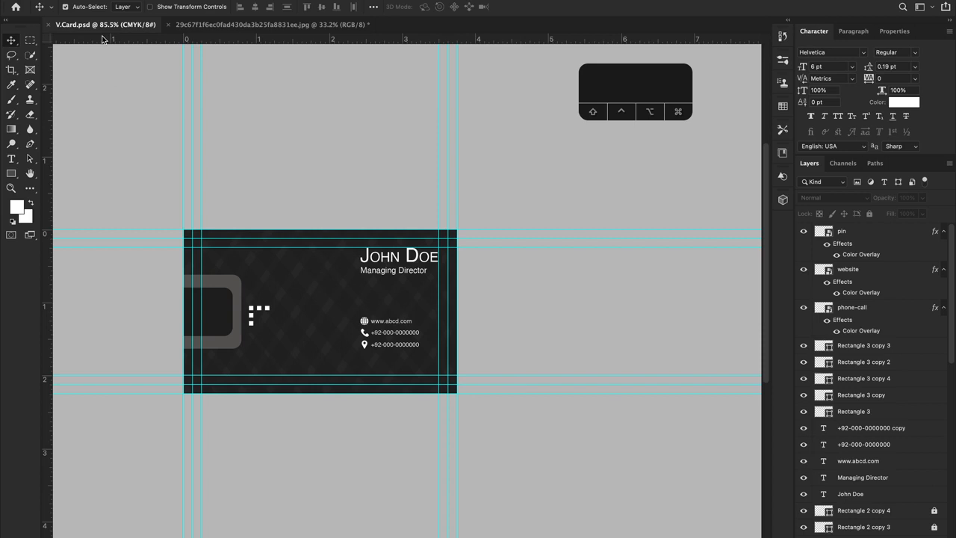
Close the orange business card reference JPG without saving its changes.
key("XF86MonBrightnessUp")
left_click(169, 26)
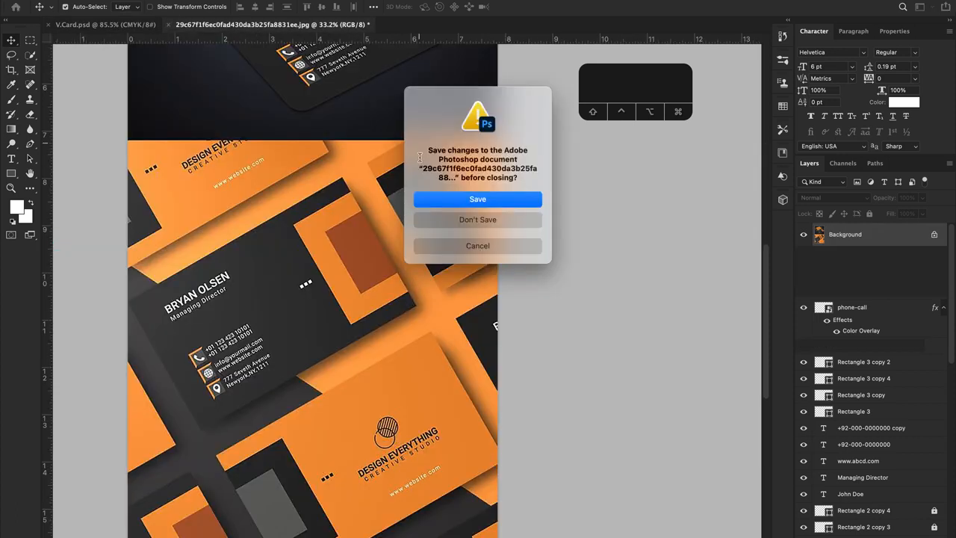
left_click(450, 219)
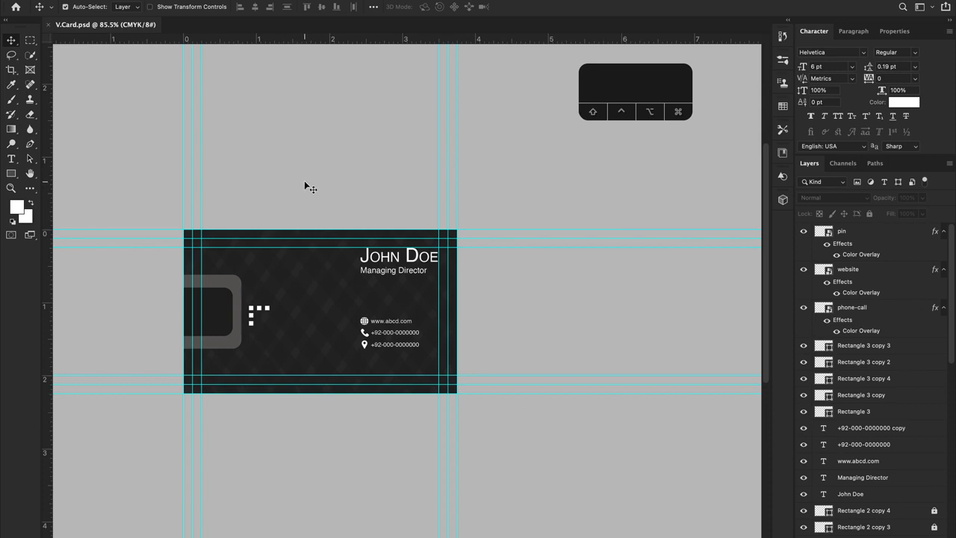
Switch to the Safari browser and load the freepik.com website.
key("ctrl+Up")
left_click(265, 376)
left_click(525, 2)
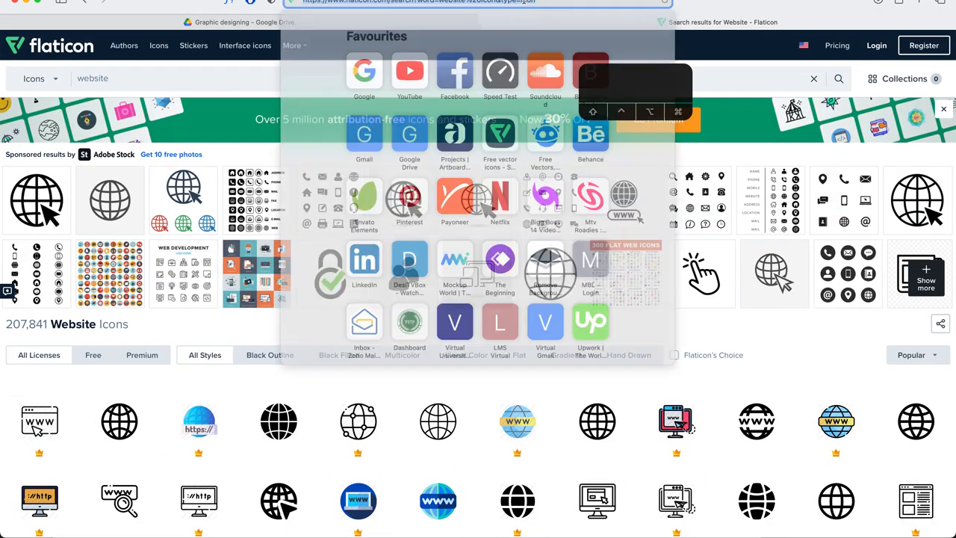
type("freepik.com — Free Vectors, Stock Photos & PSD Downloads | Freepik")
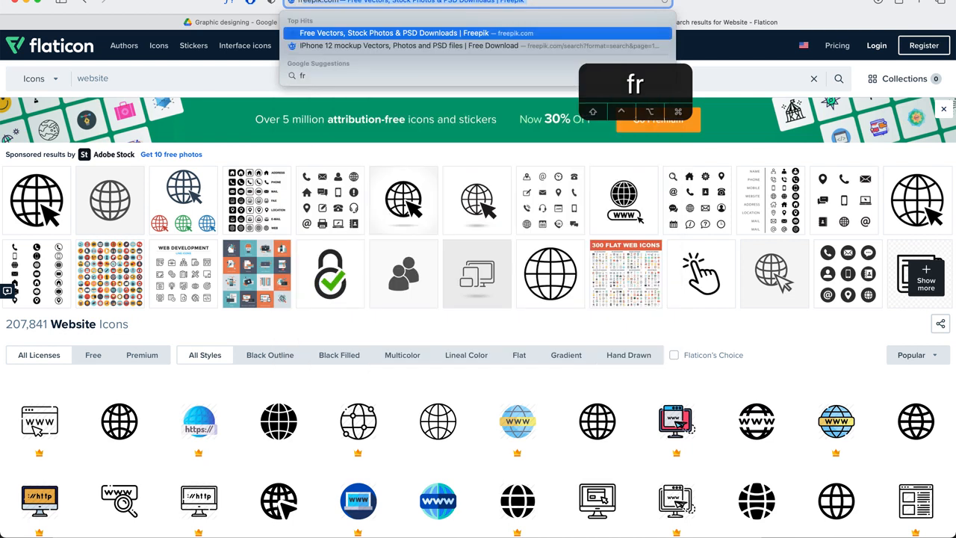
key("Return")
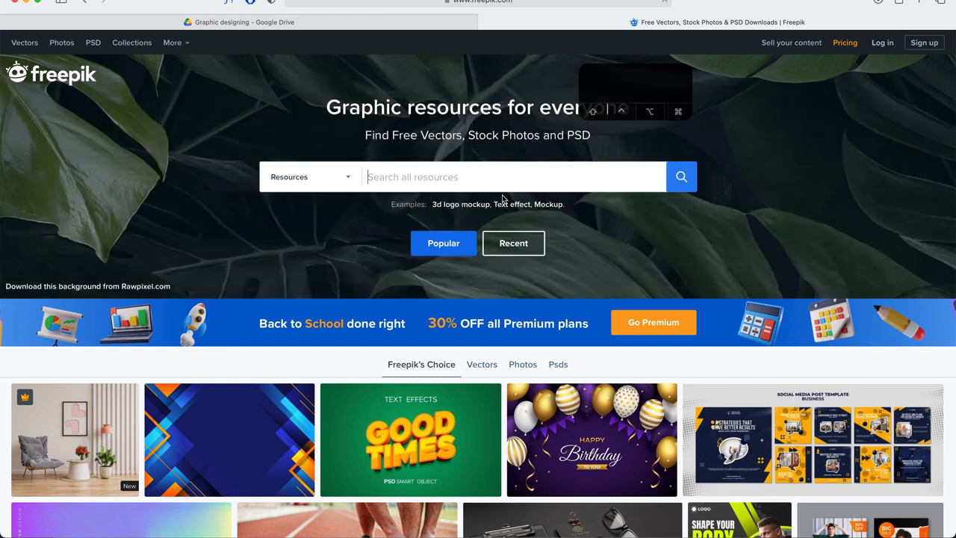
Search all Freepik resources for "visiting card mockup".
type("visiit")
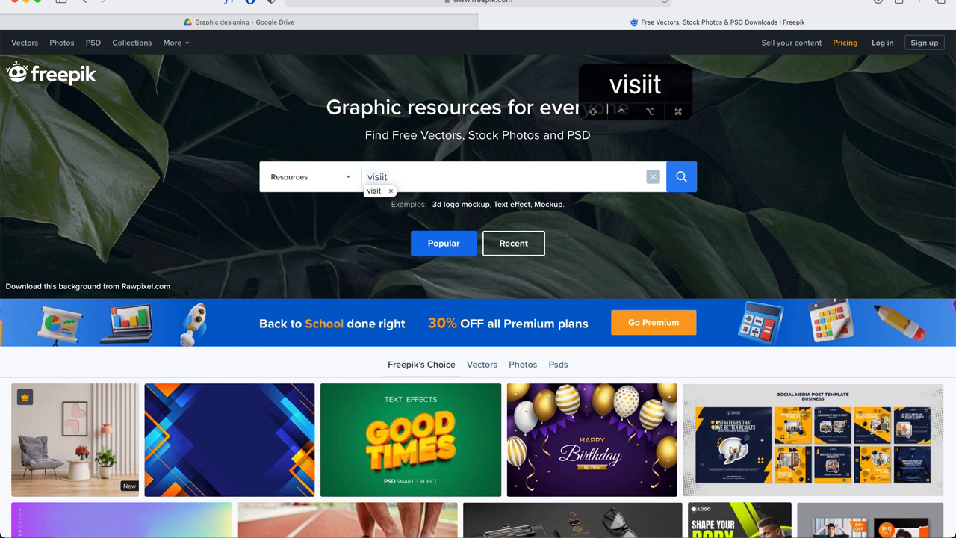
key("BackSpace")
key("BackSpace")
type("ting card")
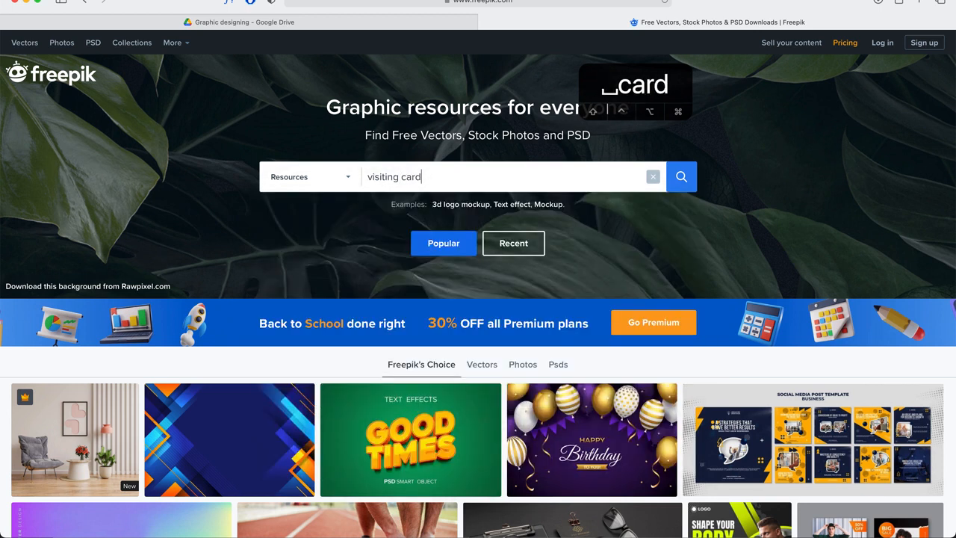
key("Down")
key("Down")
key("Down")
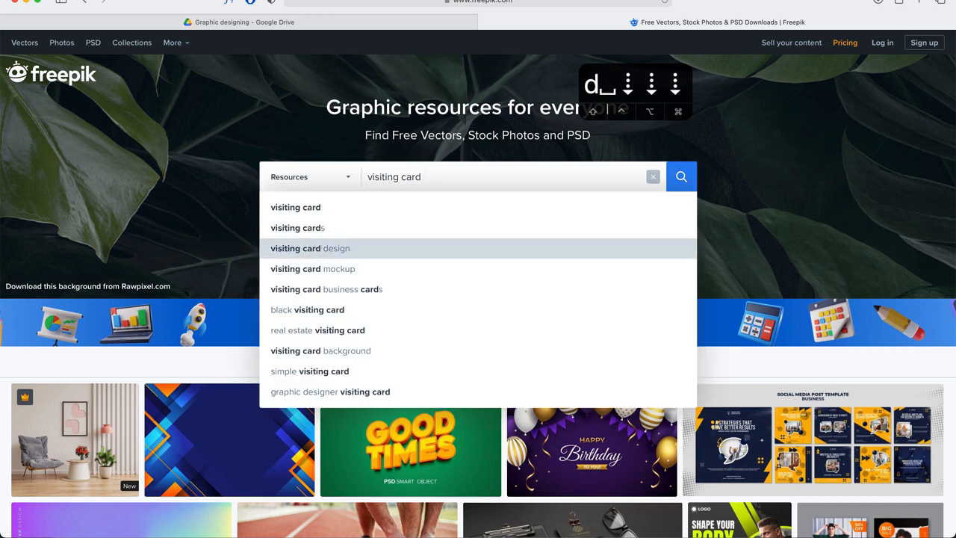
key("Down")
key("Return")
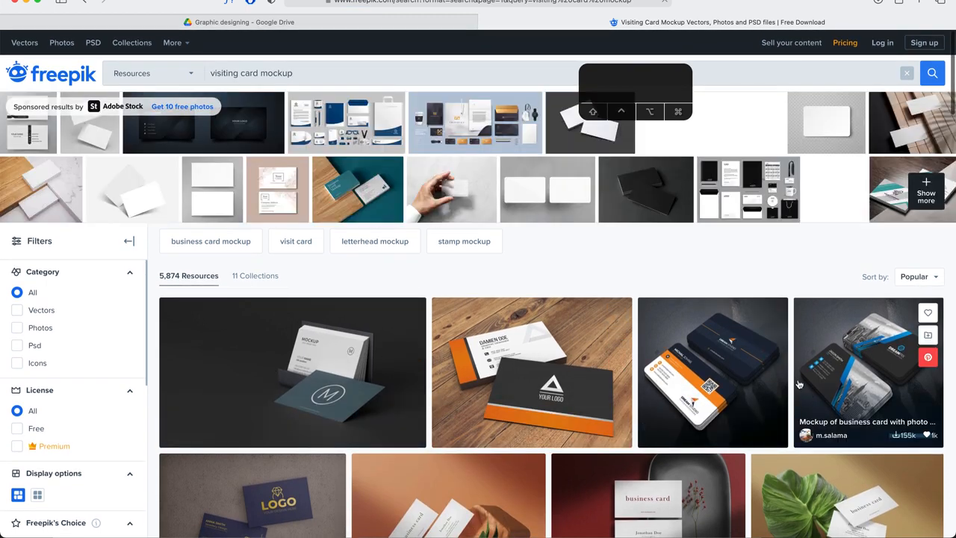
Filter the visiting card mockup results to the Psd category.
scroll(797, 377, "down", 3)
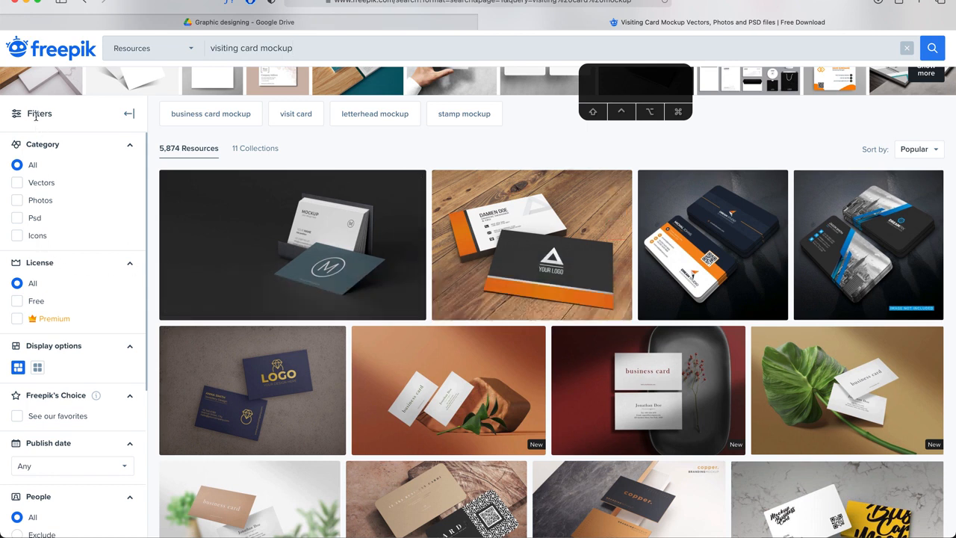
scroll(35, 115, "up", 1)
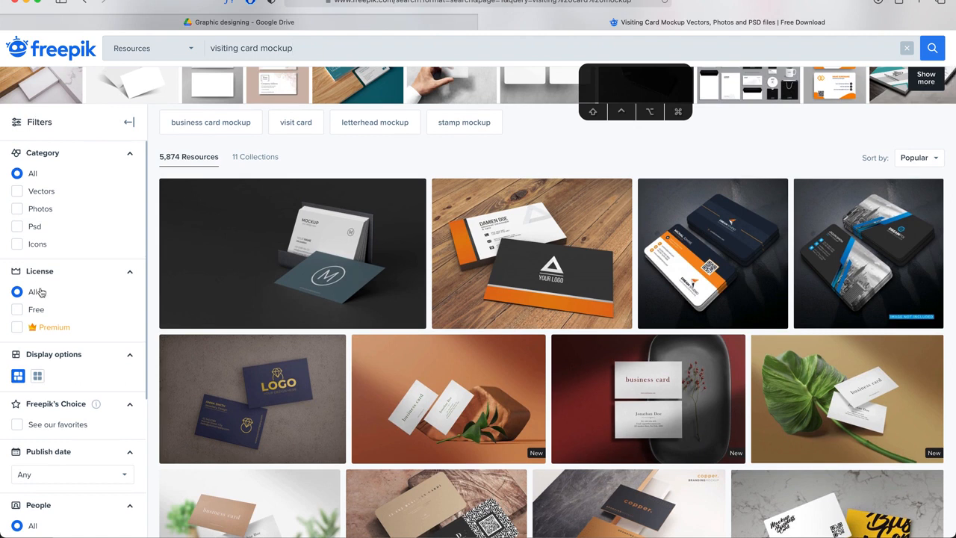
left_click(17, 230)
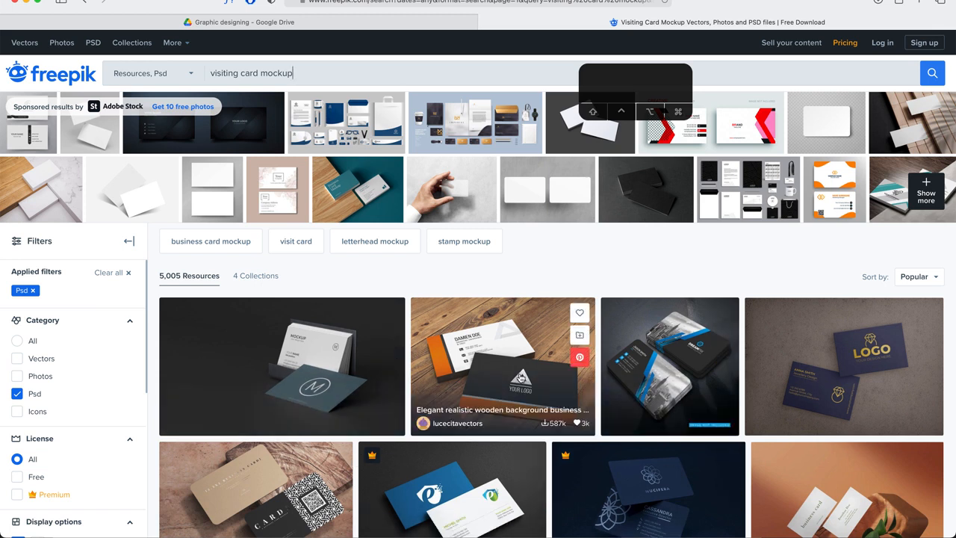
Download the free PSD "Composition of business card mock-up" with the card holder and save it to the Desktop.
left_click(296, 359)
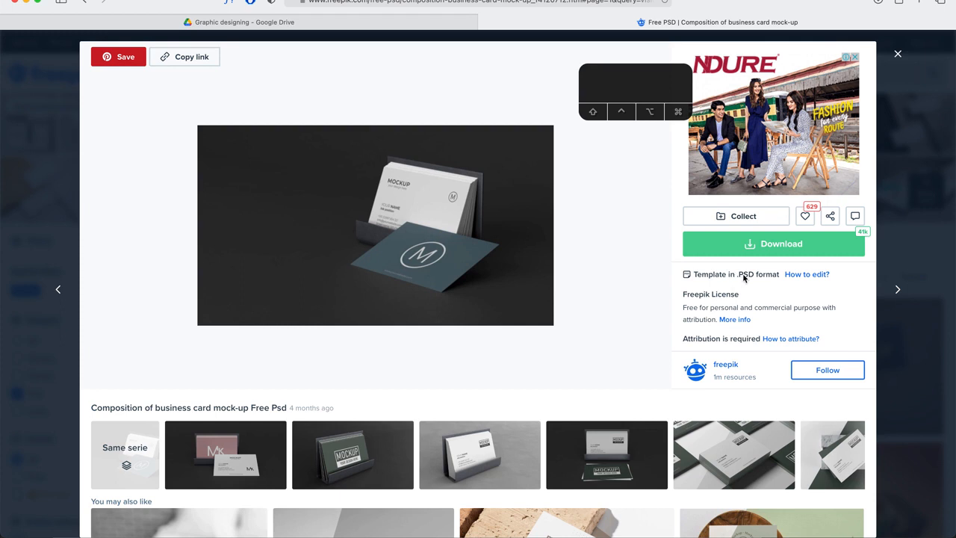
left_click_drag(715, 274, 766, 277)
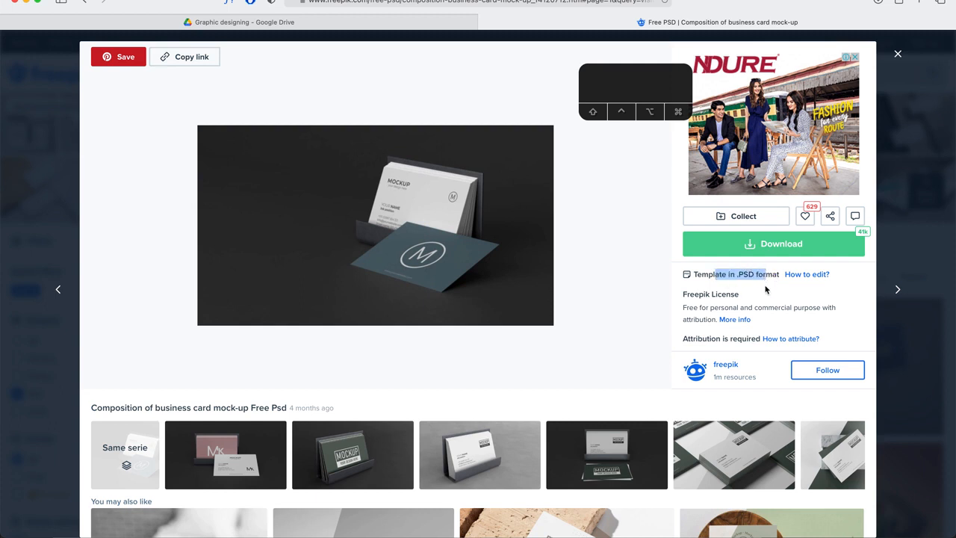
left_click(675, 284)
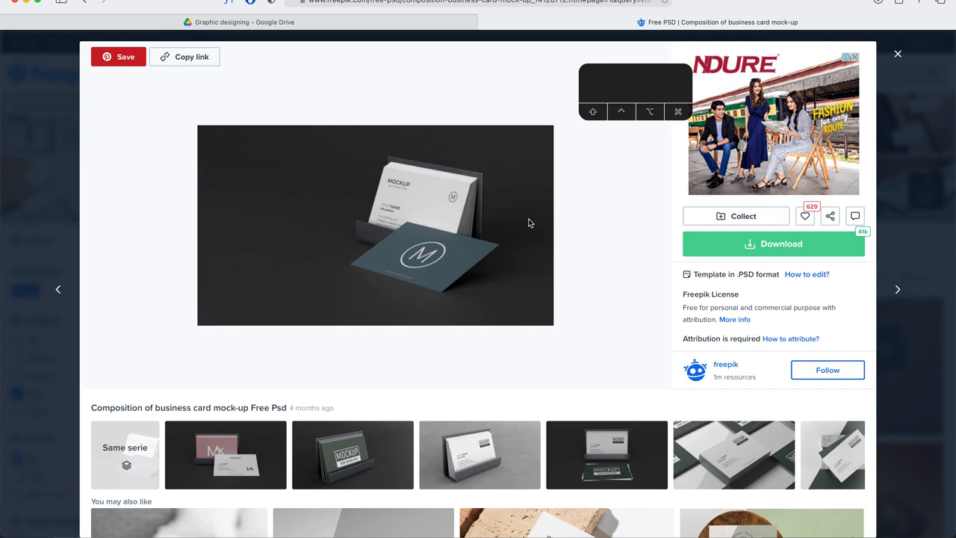
left_click(750, 246)
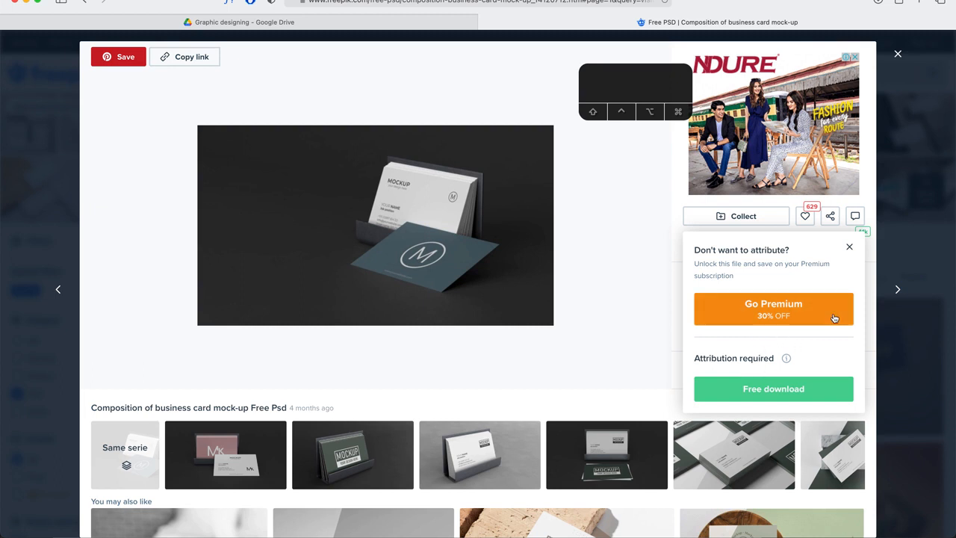
left_click(800, 388)
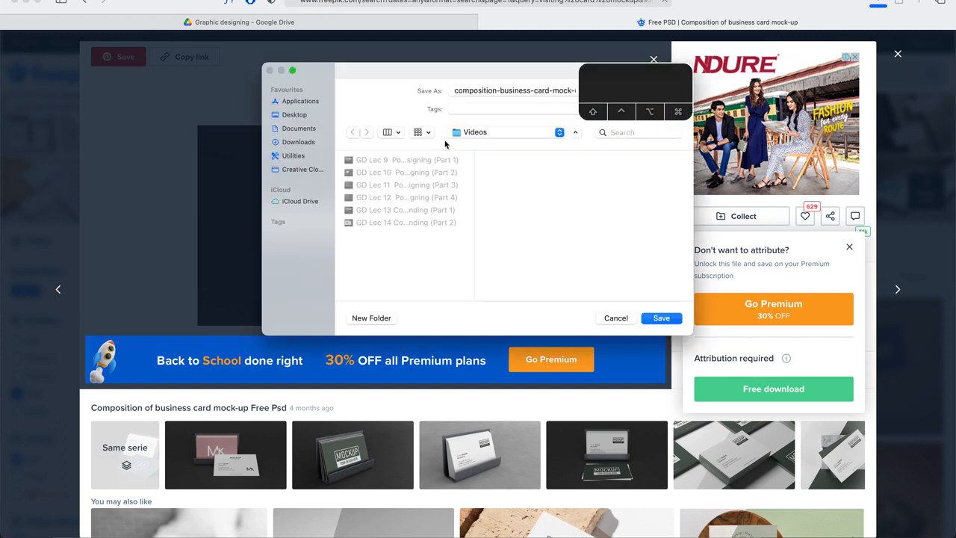
left_click(295, 114)
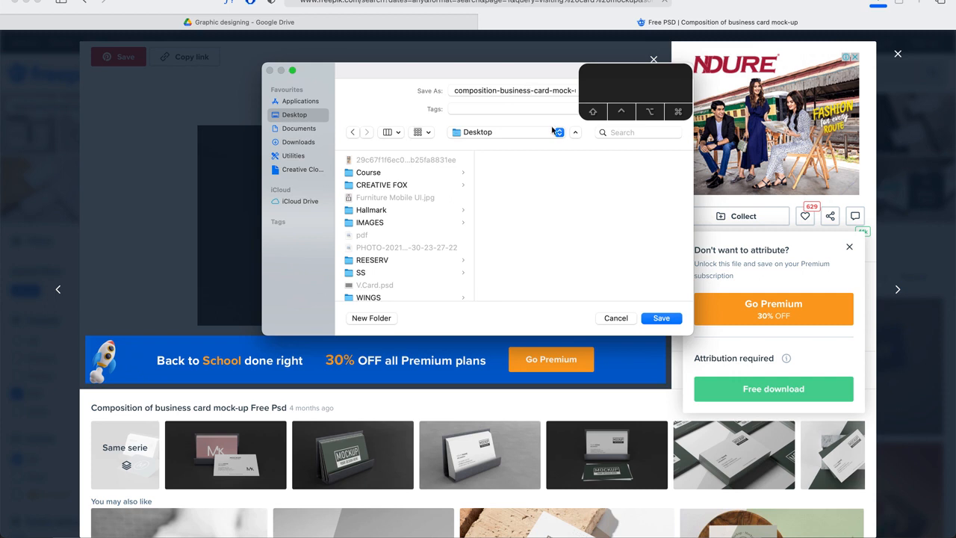
left_click(651, 317)
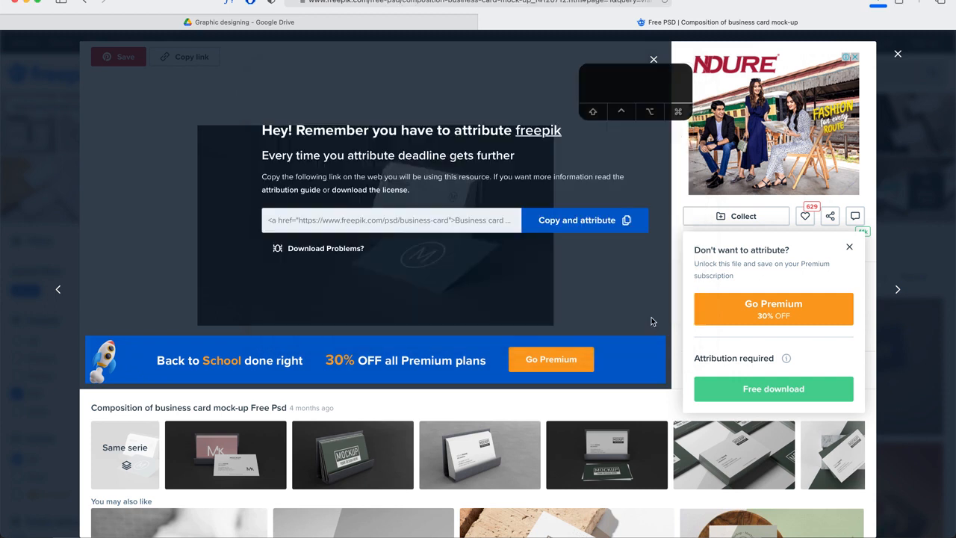
Clear the finished items from the downloads list and close the mock-up's detail view.
left_click(877, 4)
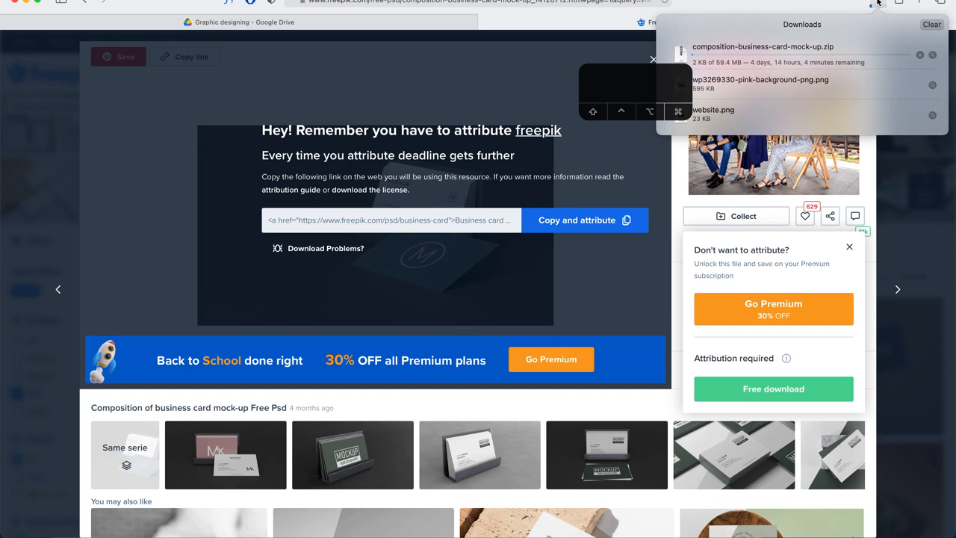
left_click(930, 25)
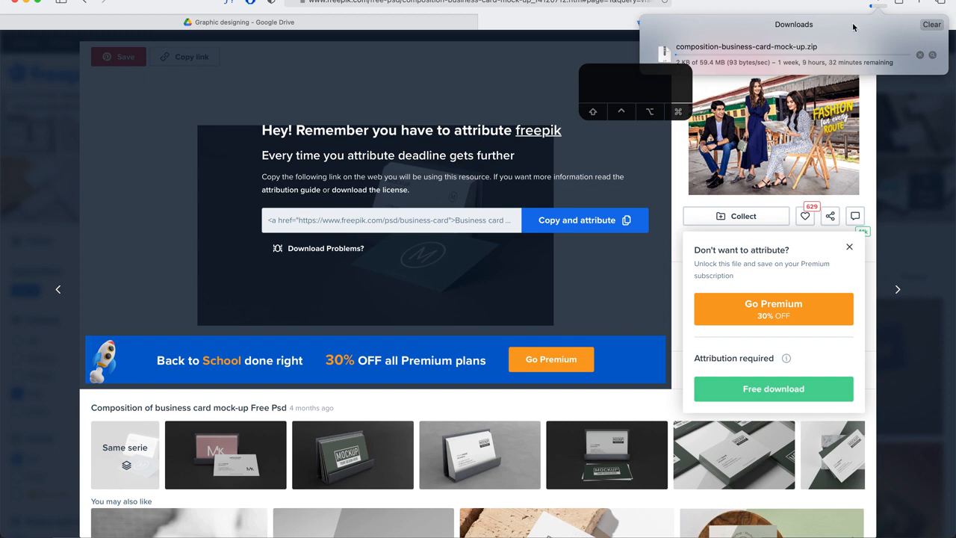
left_click(881, 5)
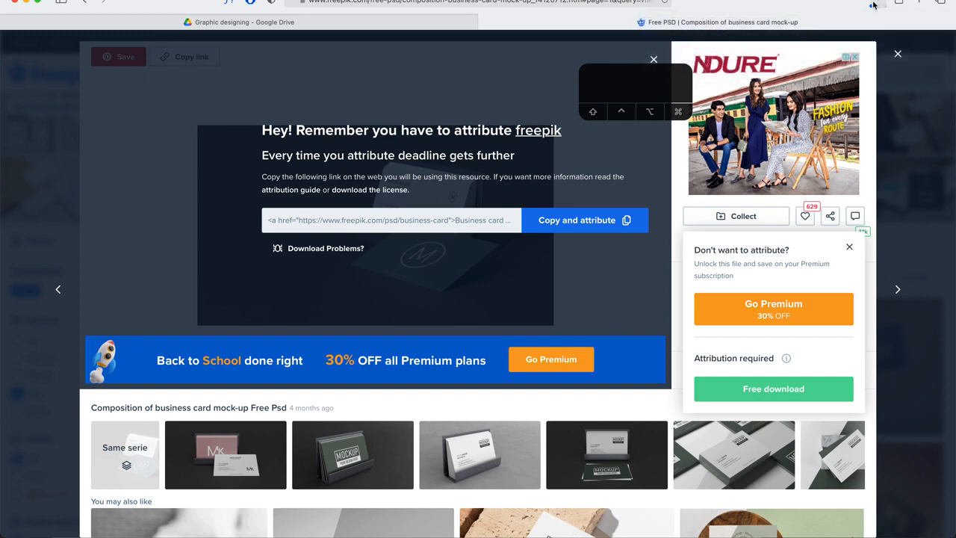
left_click(898, 55)
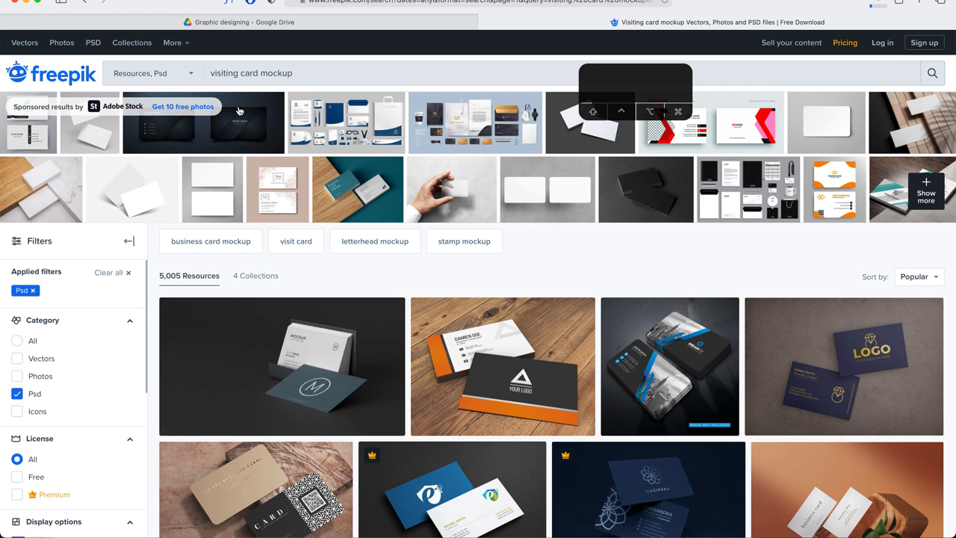
Switch back to the V.Card.psd document in Photoshop.
key("ctrl+Up")
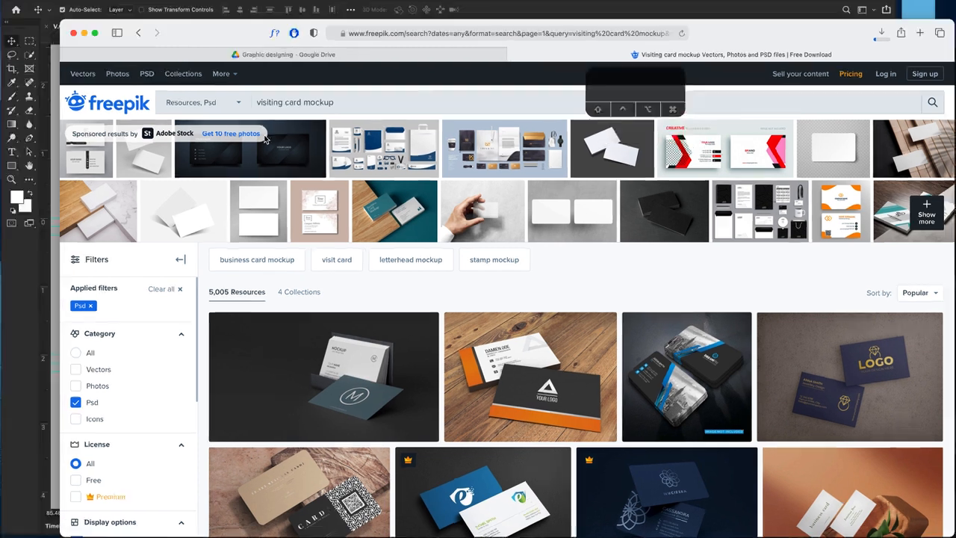
left_click(362, 147)
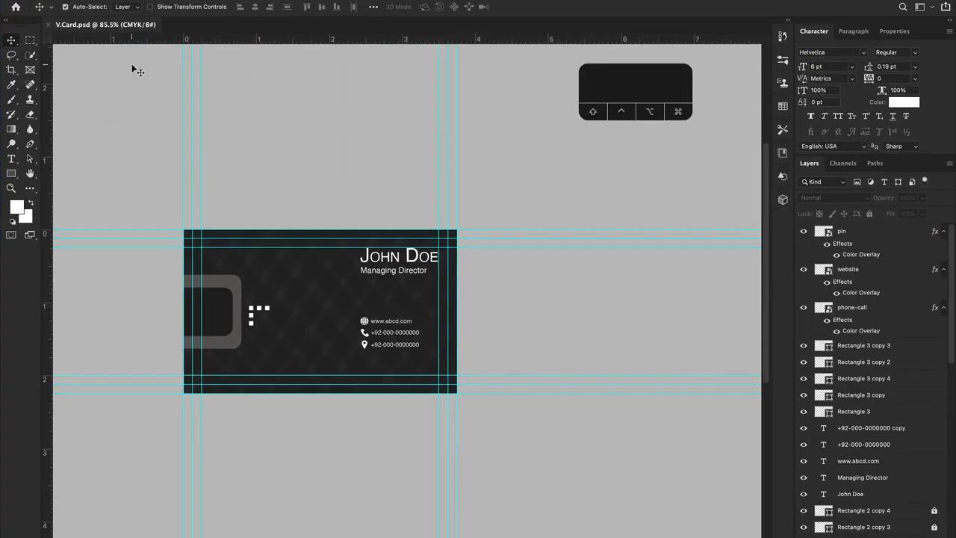
left_click(86, 1)
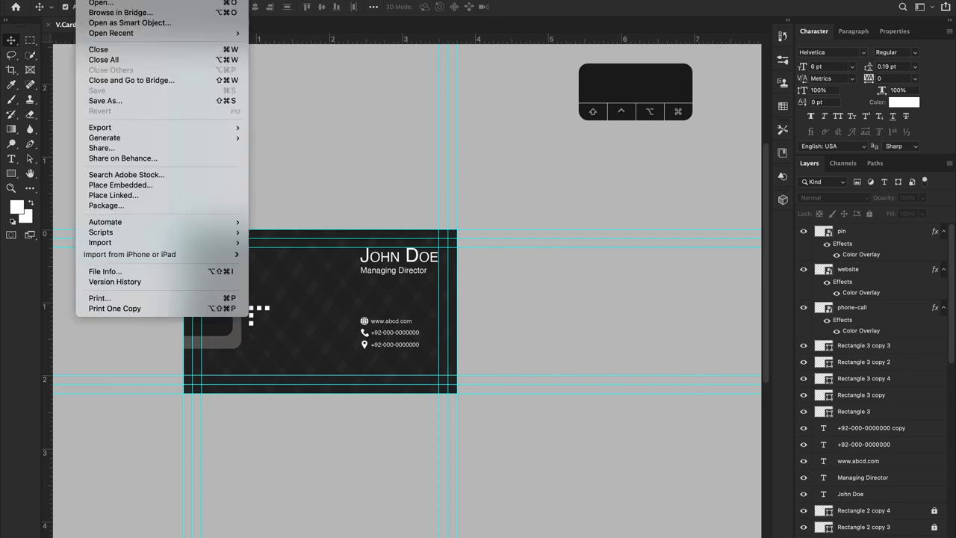
left_click(292, 422)
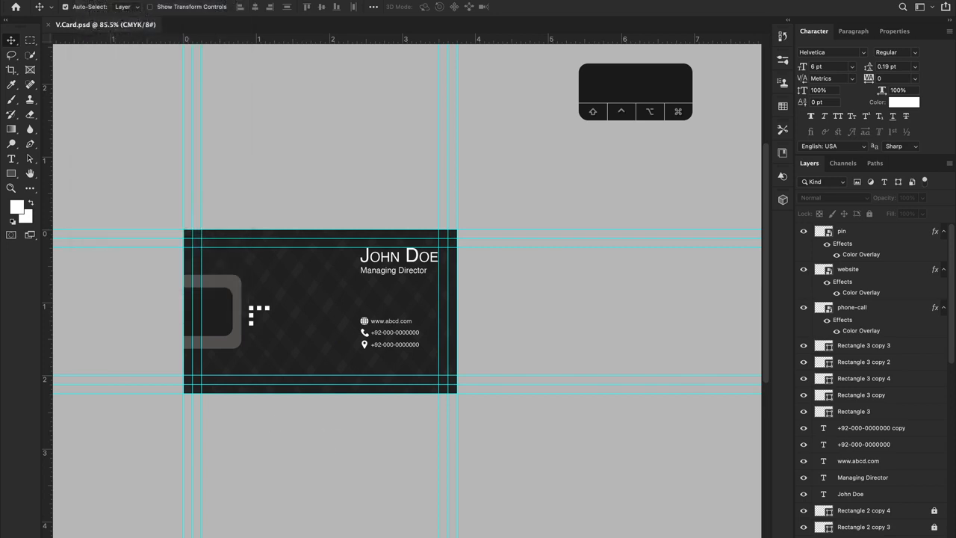
Switch to Finder and open the MOCK UPS folder in Documents, down to its visiting card folders.
left_click(90, 525)
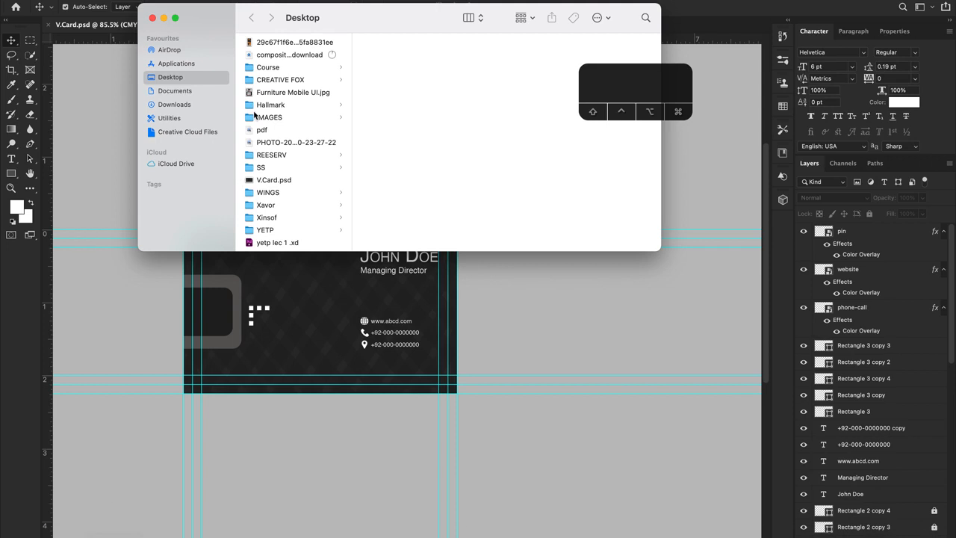
left_click(169, 92)
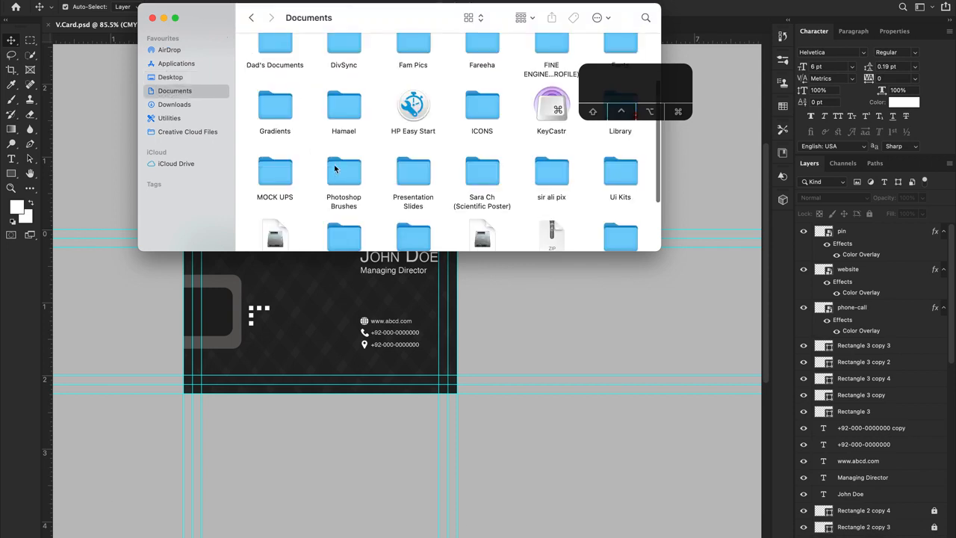
scroll(265, 166, "down", 1)
double_click(274, 161)
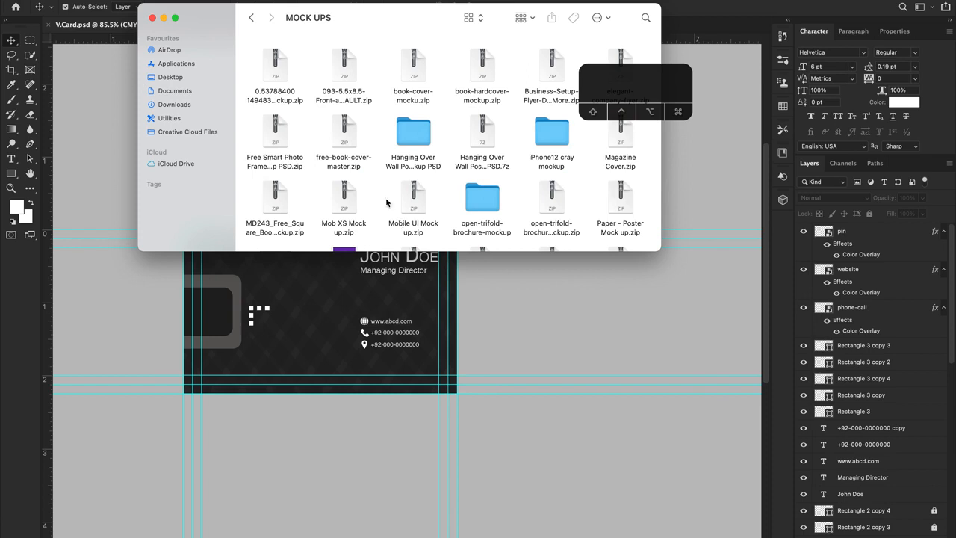
scroll(388, 203, "down", 4)
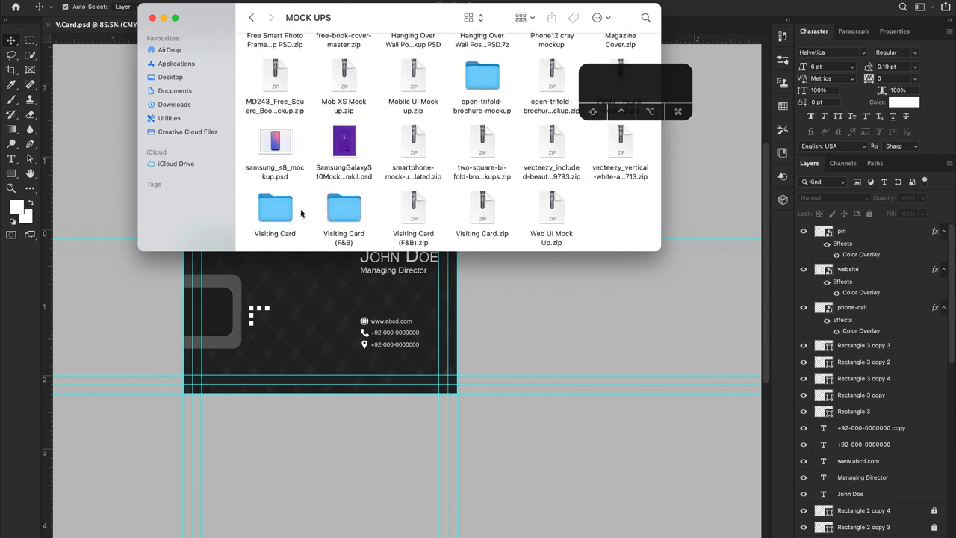
Preview 1067.jpg in the Visiting Card (F&B) folder, then return to the MOCK UPS folder.
double_click(343, 203)
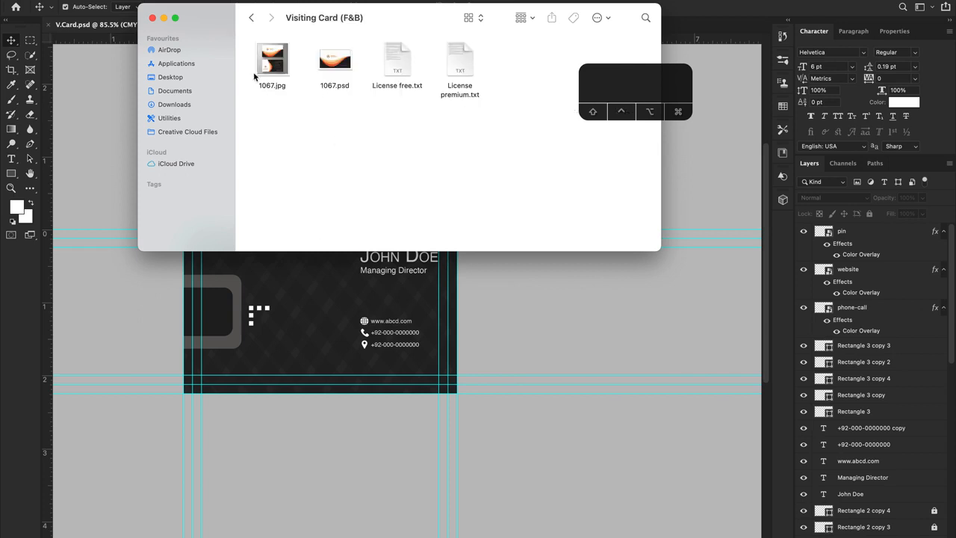
left_click(269, 59)
key("space")
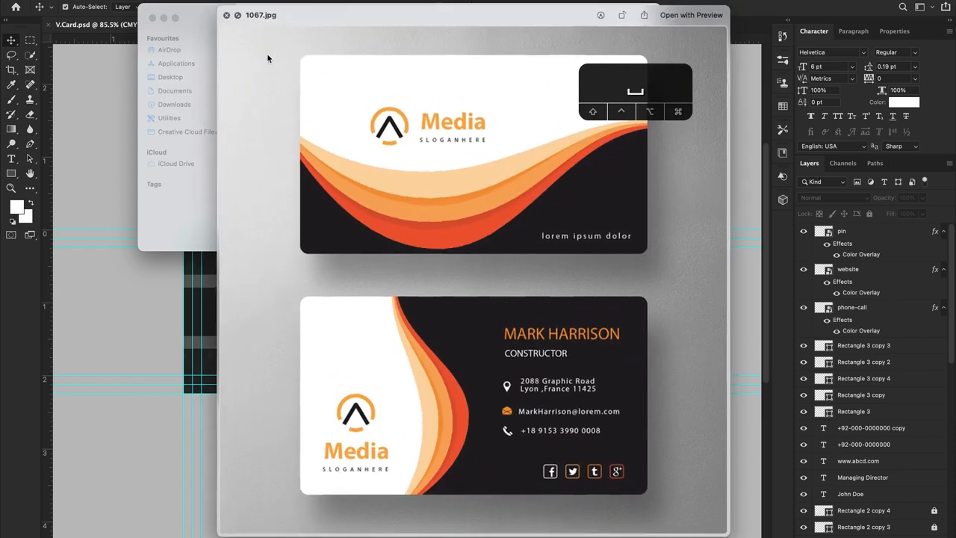
key("space")
left_click(277, 139)
left_click(251, 18)
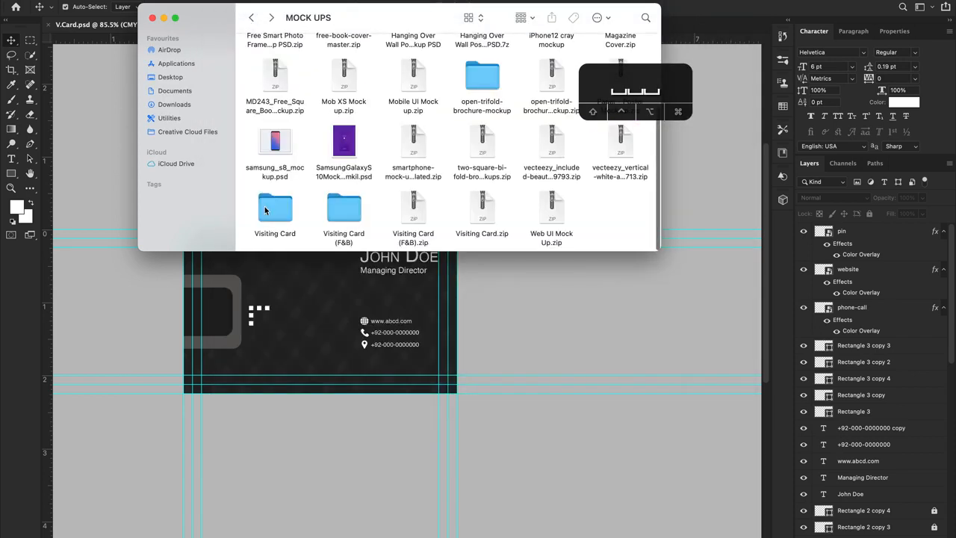
Preview 53.jpg in the Visiting Card folder, then close the previews.
double_click(266, 210)
left_click(273, 60)
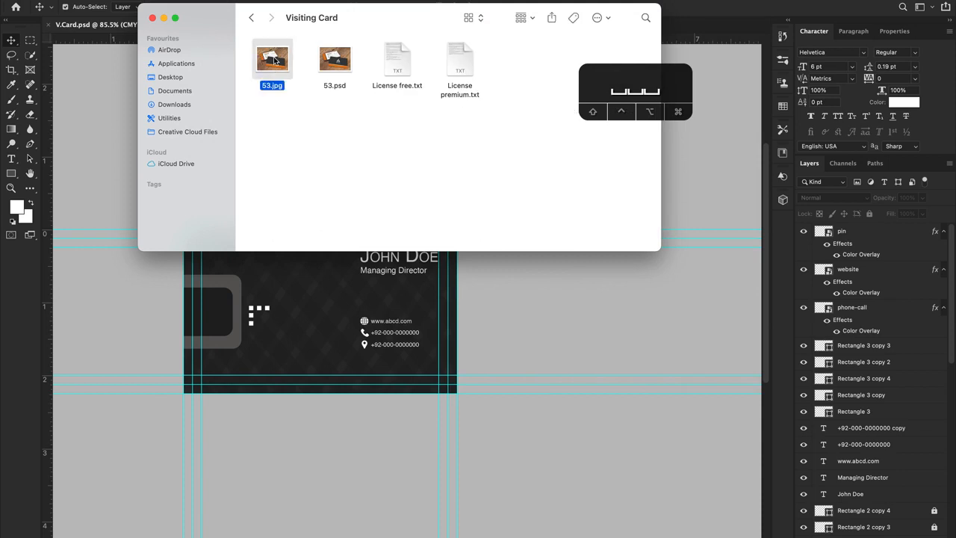
key("space")
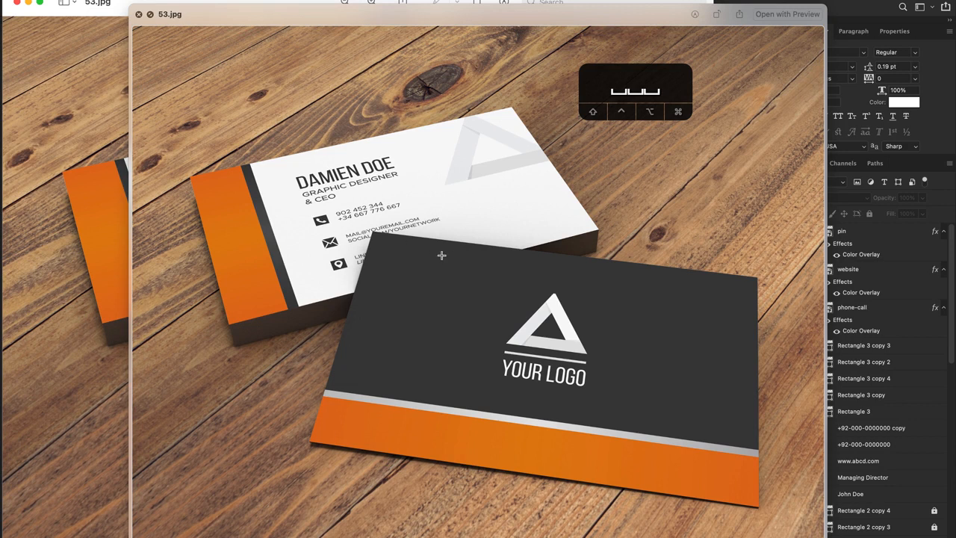
key("space")
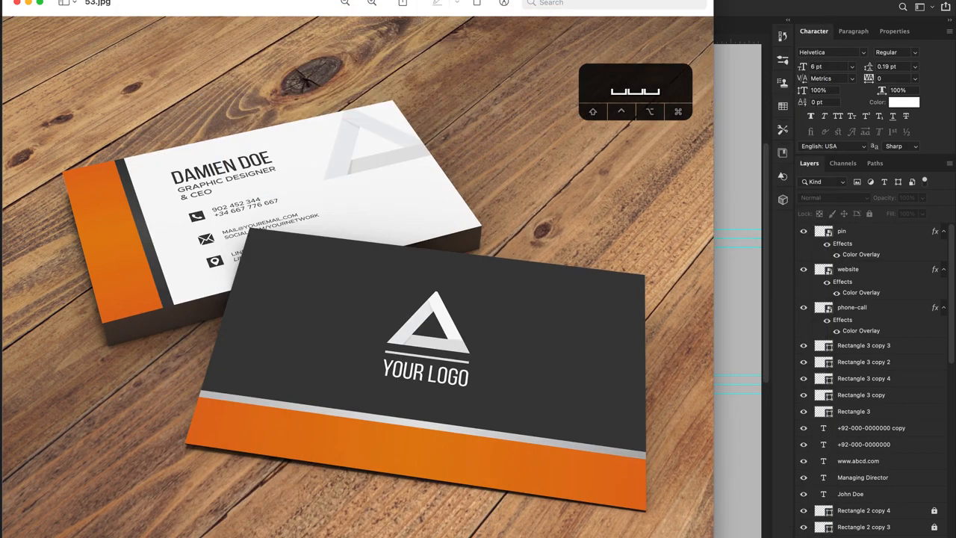
left_click(17, 3)
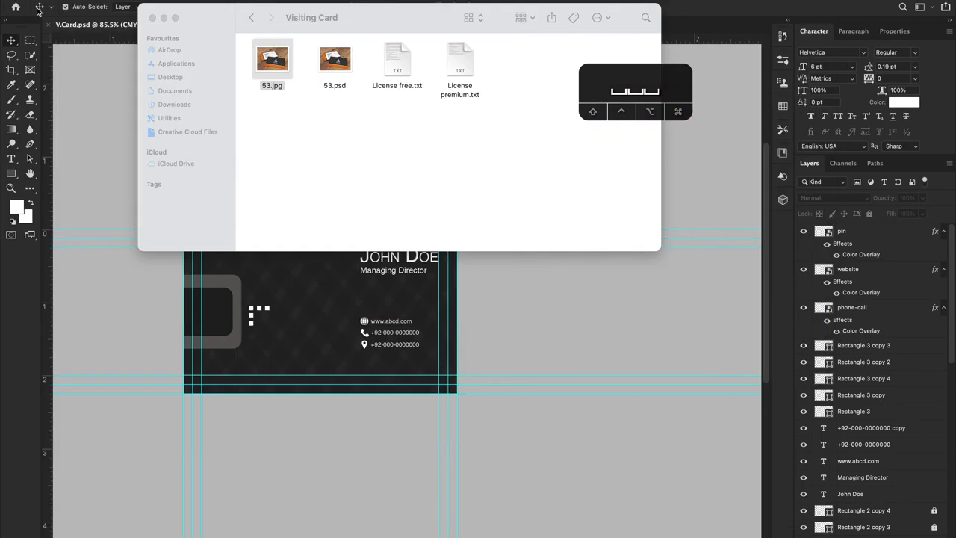
Open 53.psd from the Visiting Card folder in Photoshop and collapse its Insert Cards here group.
left_click(255, 117)
left_click(334, 87)
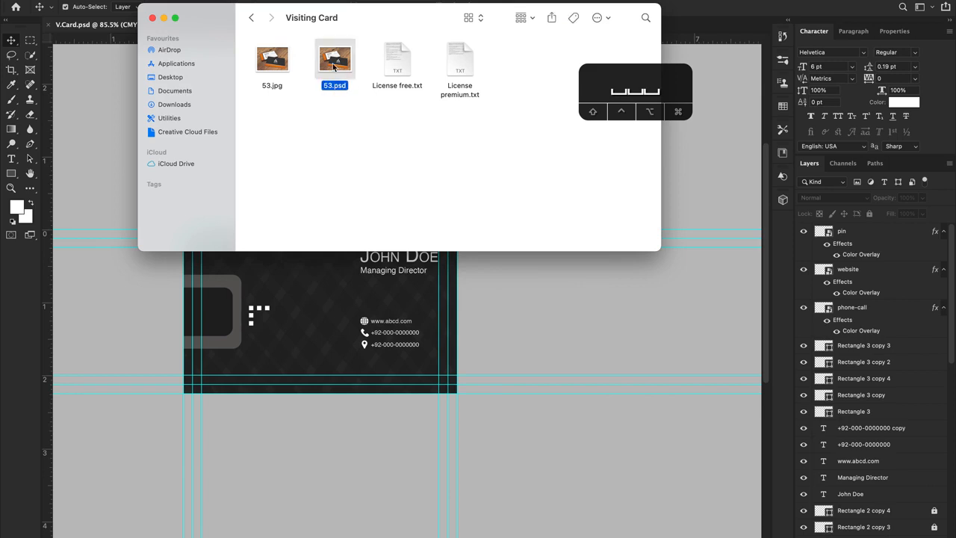
double_click(334, 64)
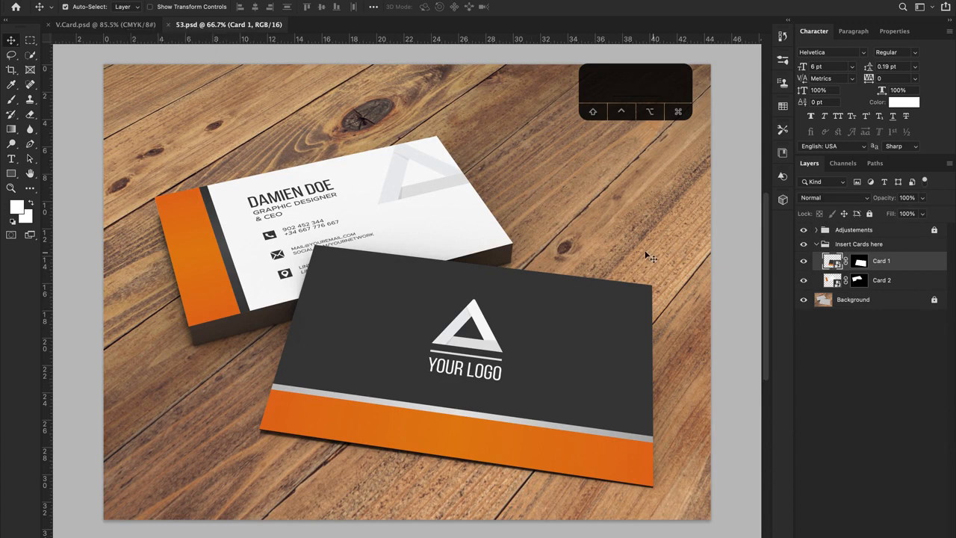
left_click(817, 245)
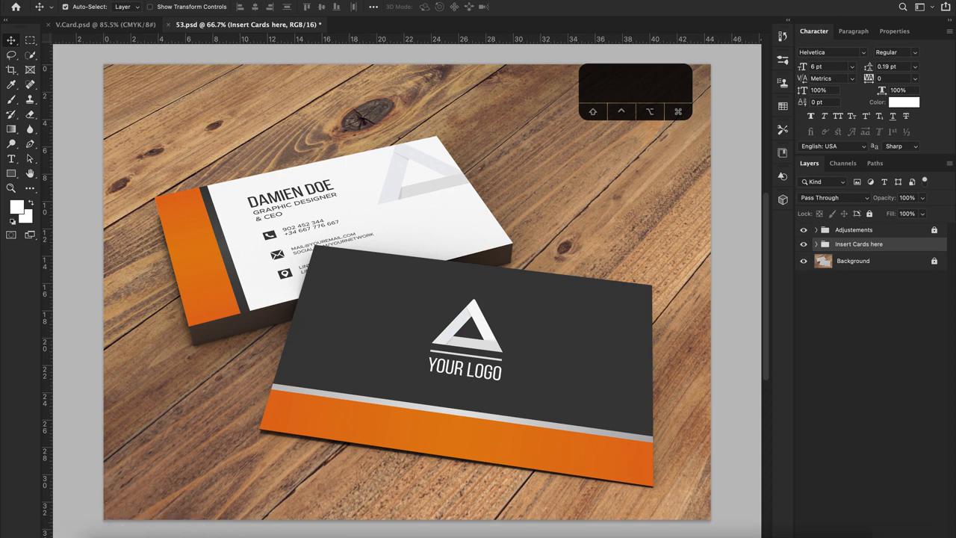
Open 1067.psd from the Visiting Card (F&B) folder in MOCK UPS and compare it with 53.psd.
left_click(97, 526)
left_click(251, 18)
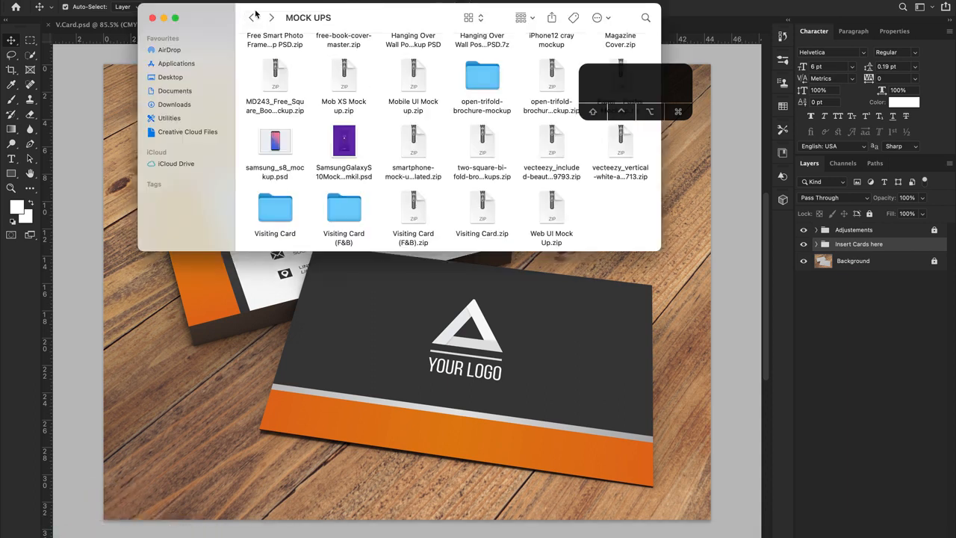
double_click(347, 208)
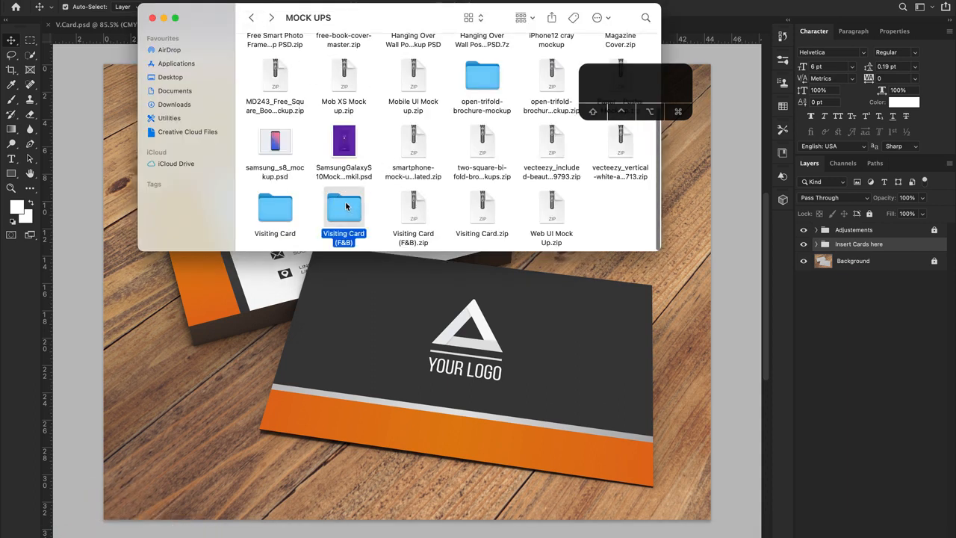
double_click(337, 66)
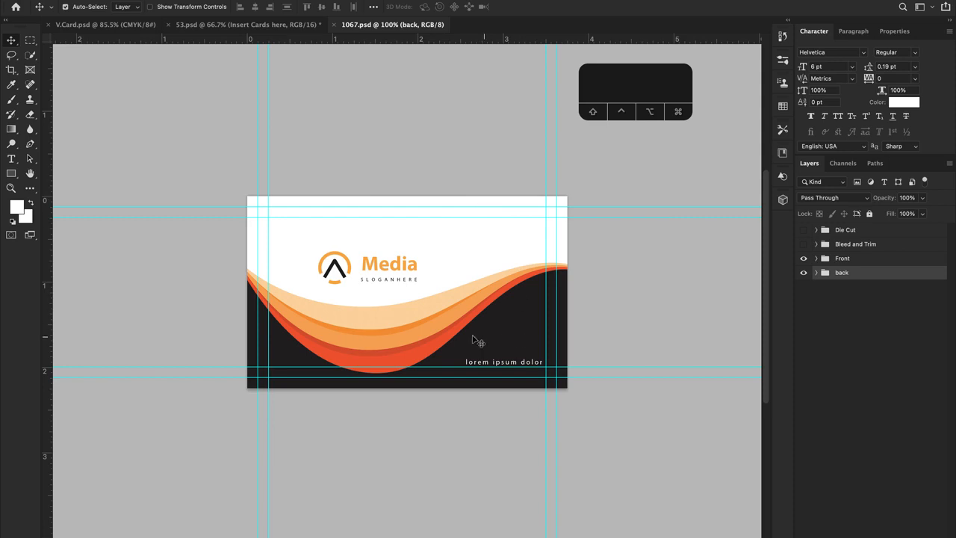
left_click(253, 25)
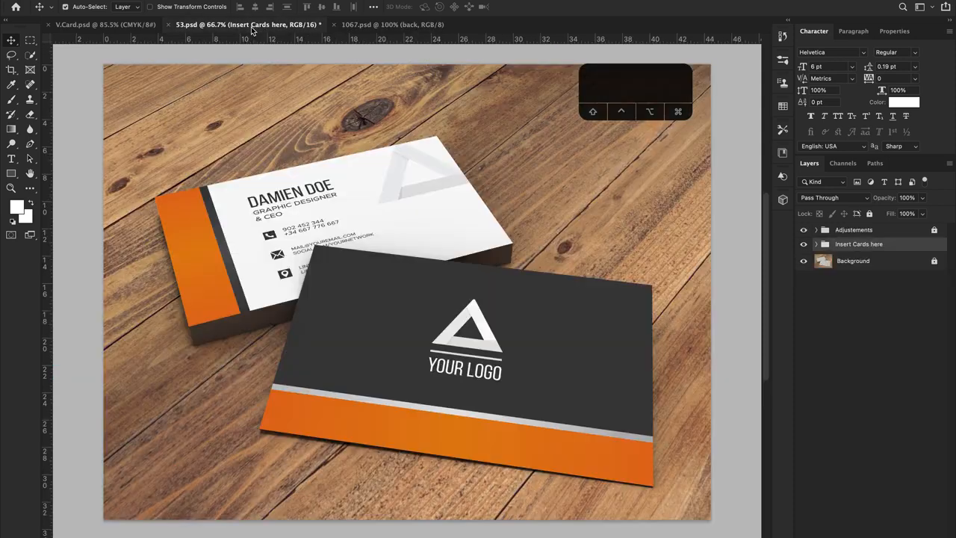
left_click(403, 25)
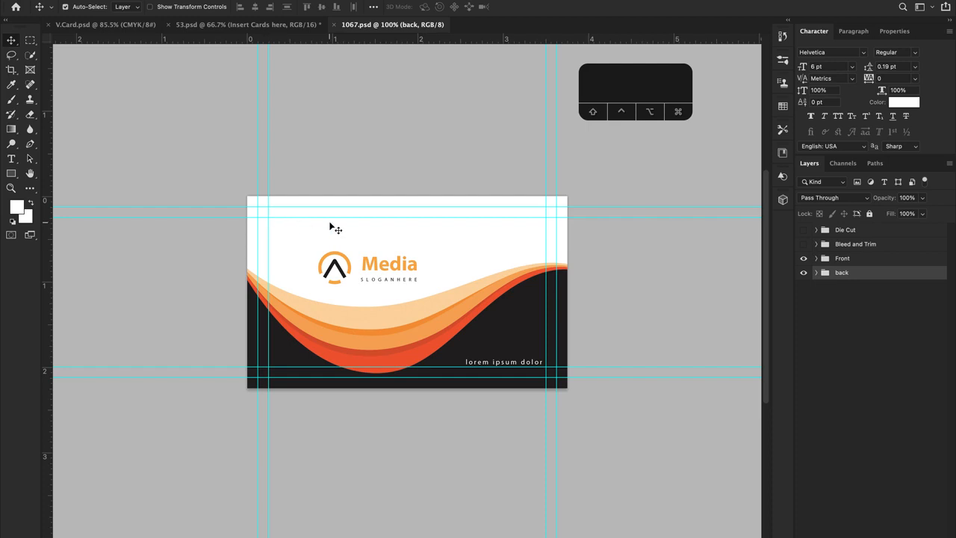
Select the white background shape in 1067.psd and hide the document's guides.
left_click(450, 230)
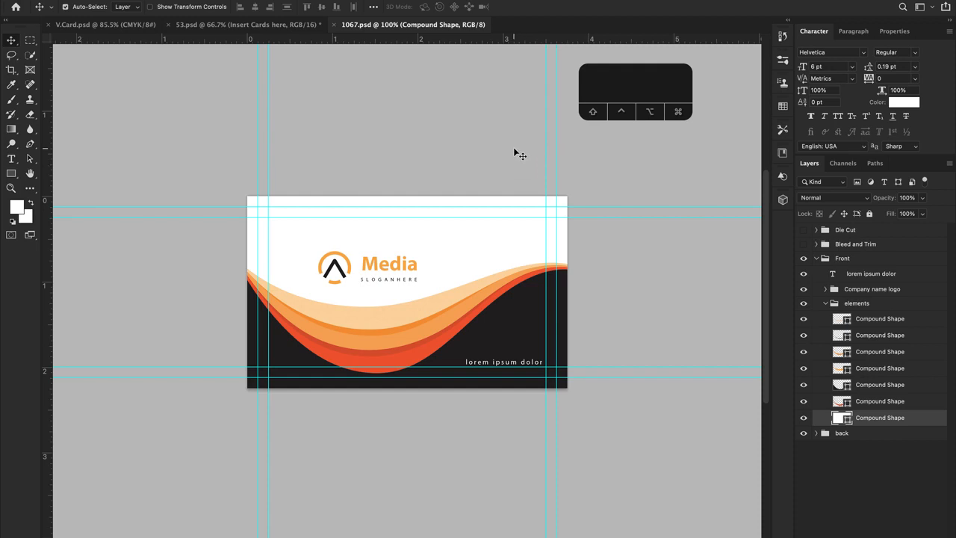
key("super+semicolon")
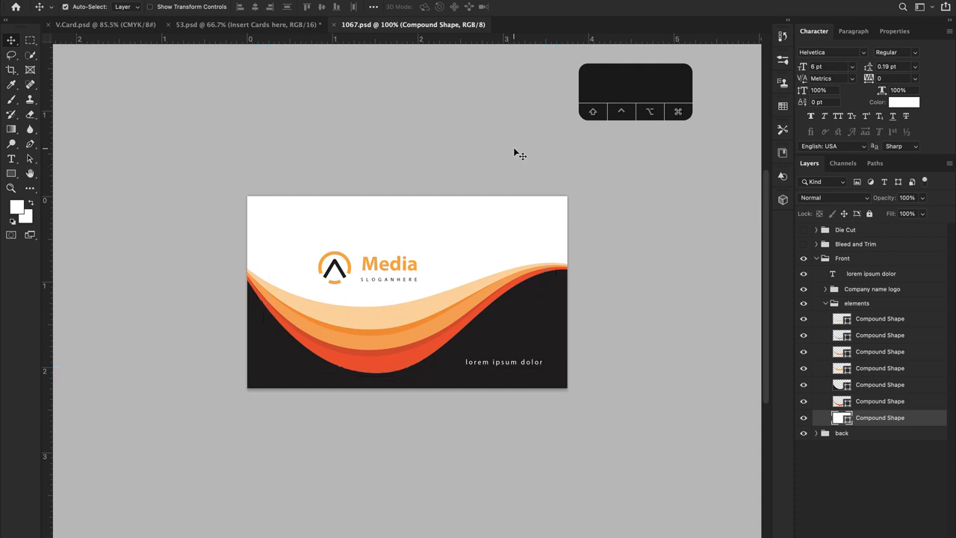
scroll(513, 148, "up", 2)
scroll(513, 148, "right", 1)
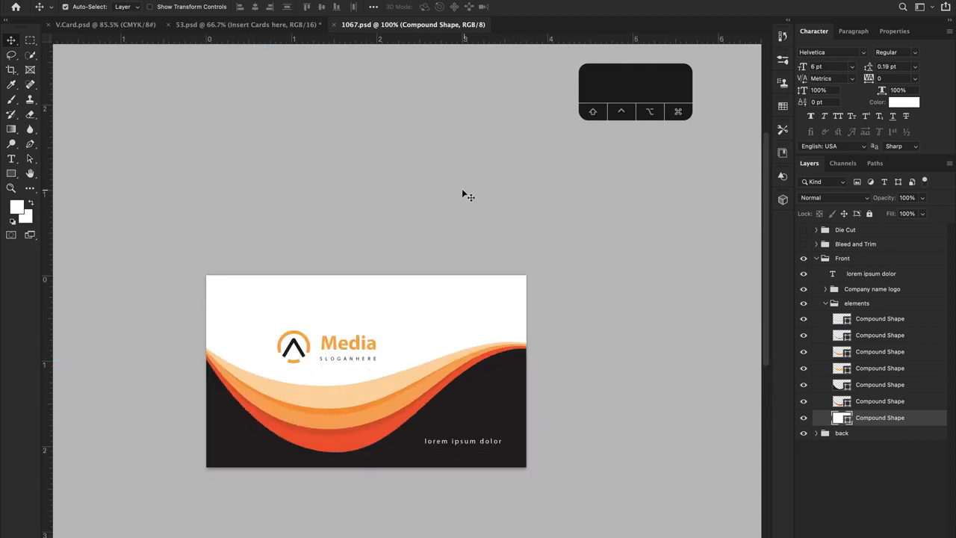
scroll(455, 195, "down", 3)
scroll(455, 195, "left", 1)
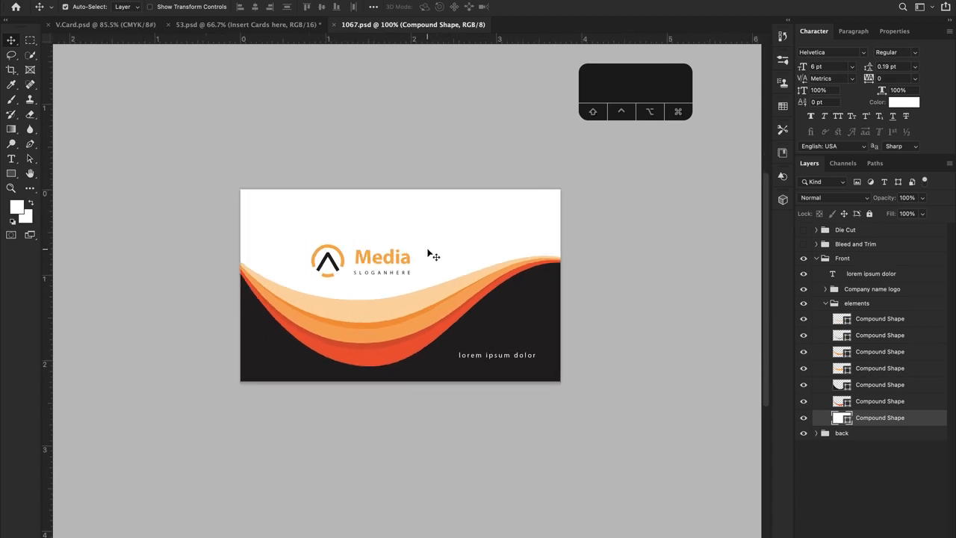
Inspect the editable layers of 1067.psd by selecting the slogan text and card shapes and expanding the back group.
left_click(373, 274)
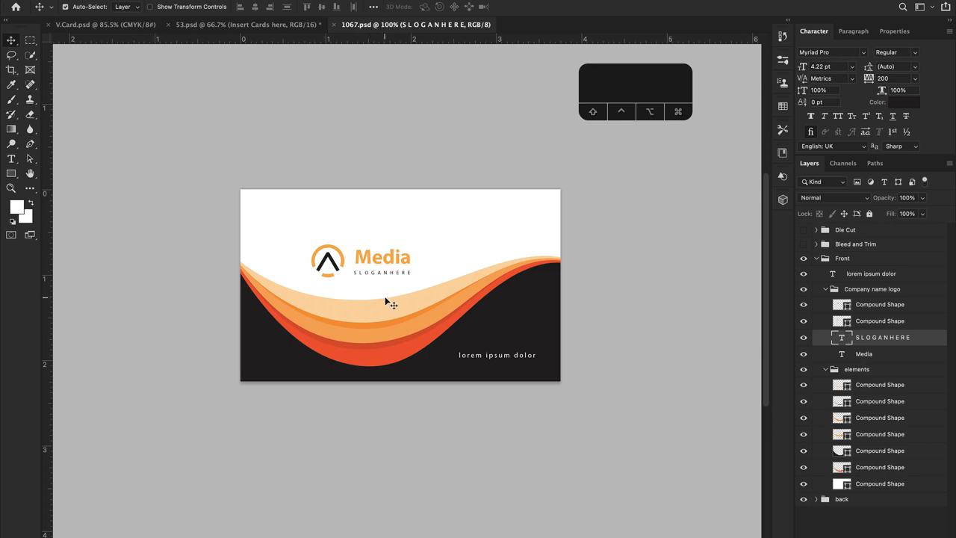
left_click(388, 301)
left_click(456, 255)
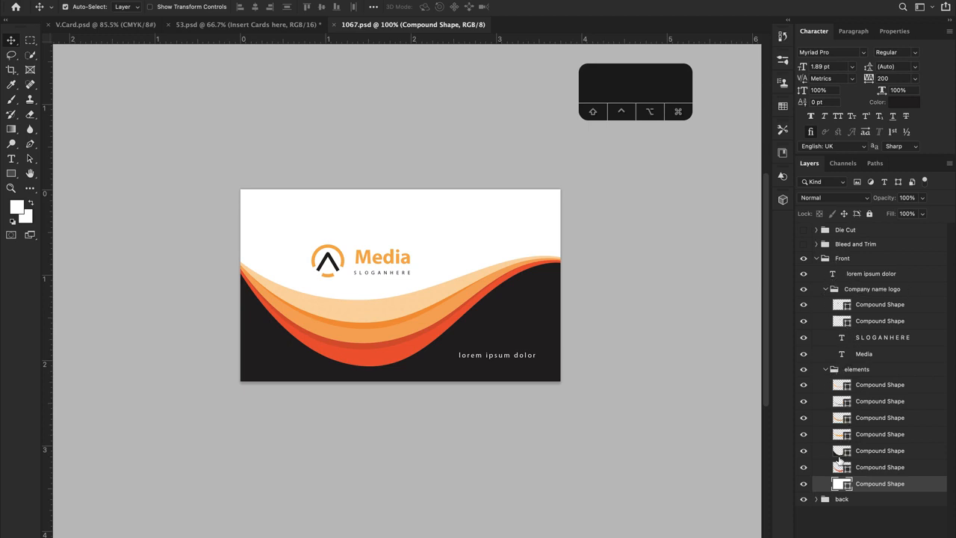
left_click(816, 499)
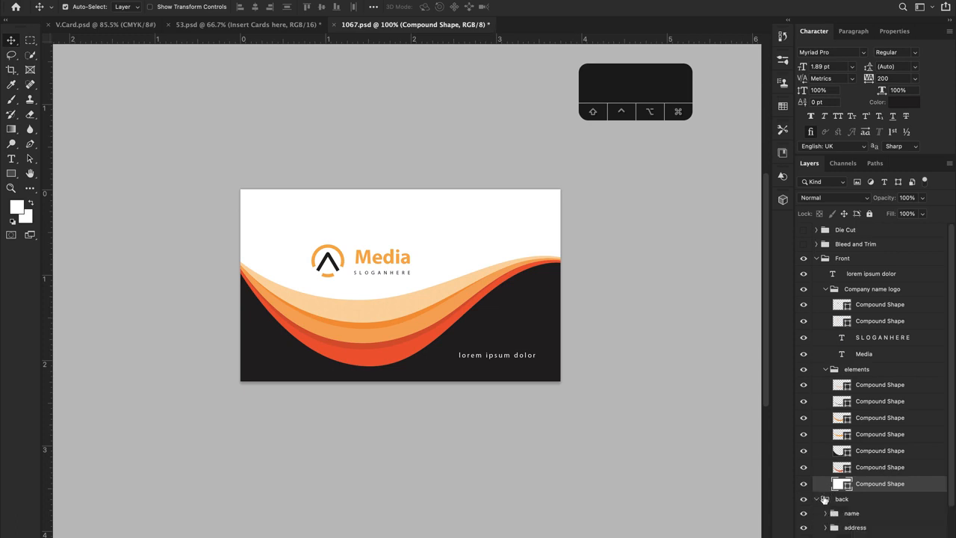
scroll(821, 497, "down", 3)
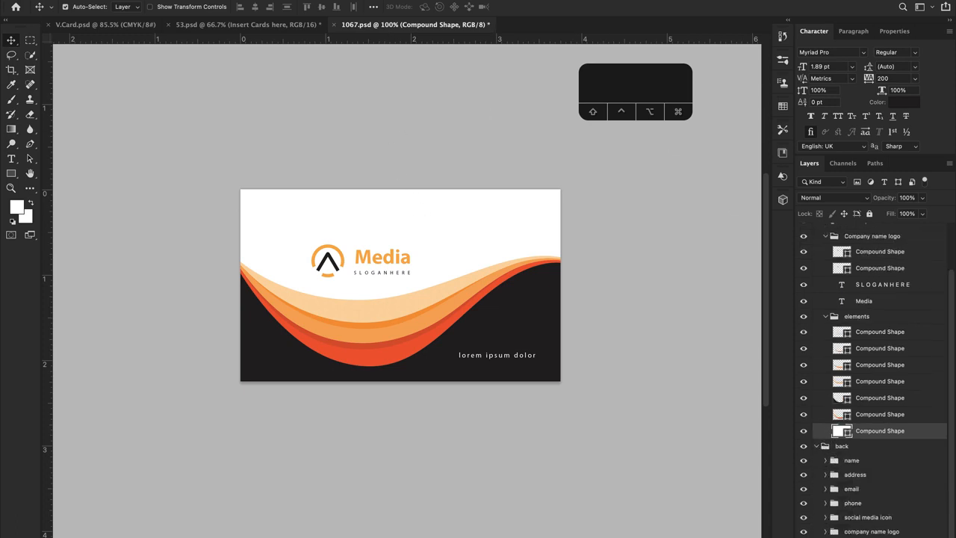
Return to 53.psd, select the dark logo card's layer, Card 1, and toggle its visibility off and on.
left_click(231, 26)
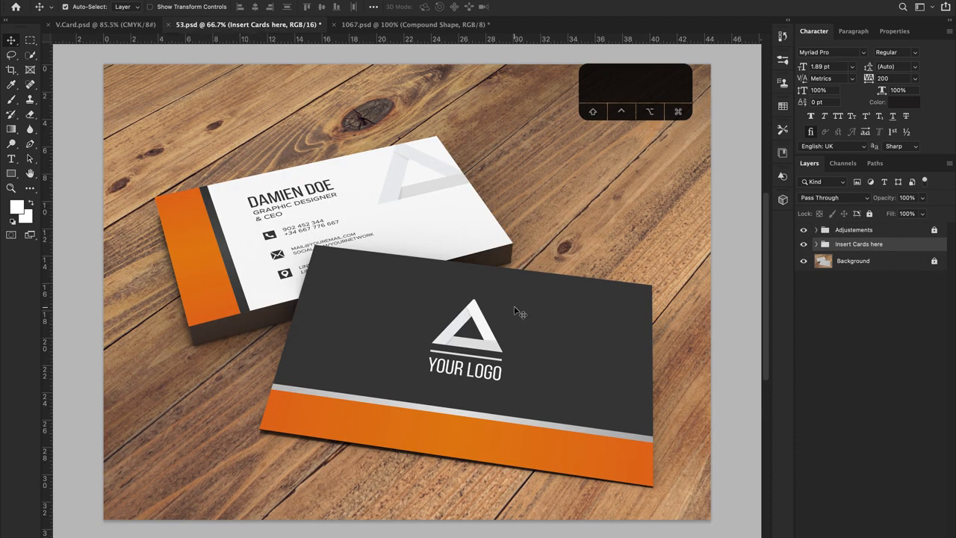
left_click(469, 340)
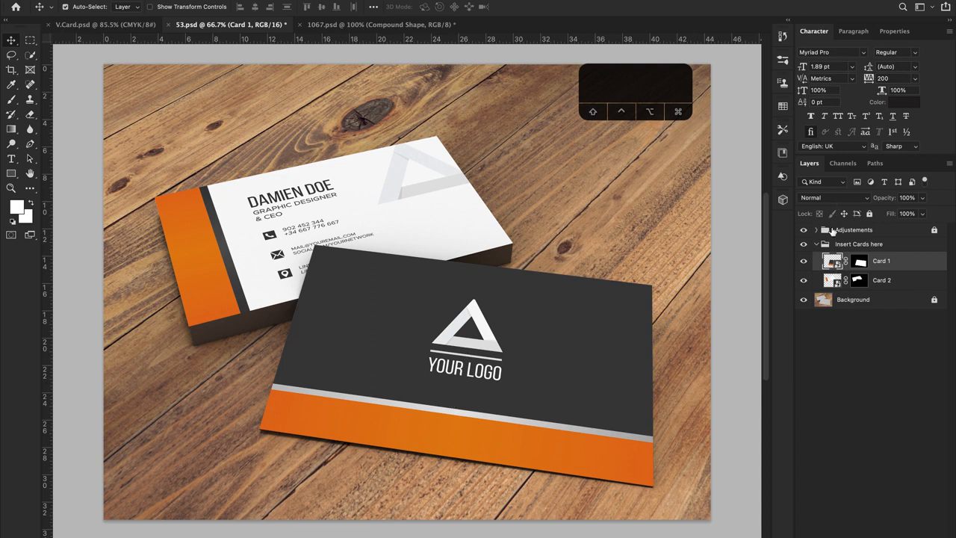
left_click(803, 262)
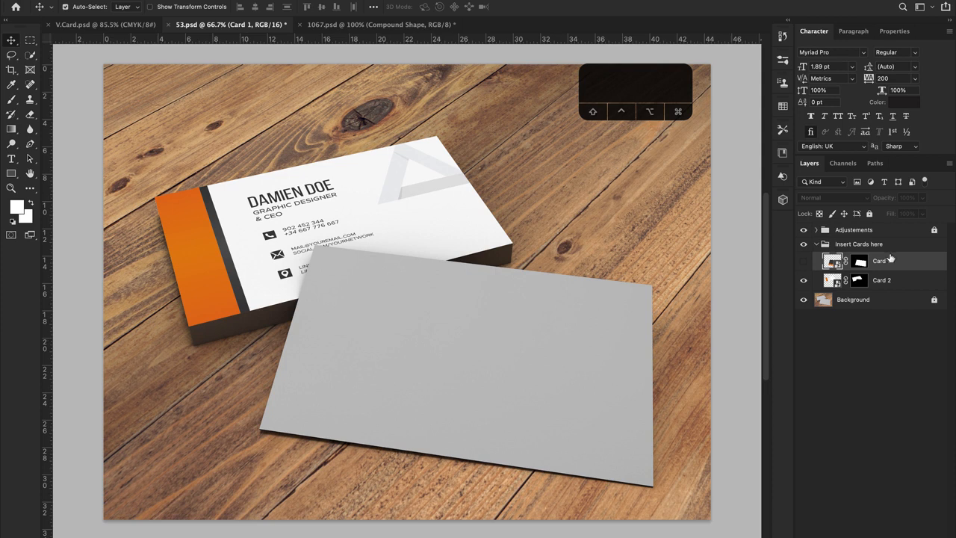
left_click(803, 261)
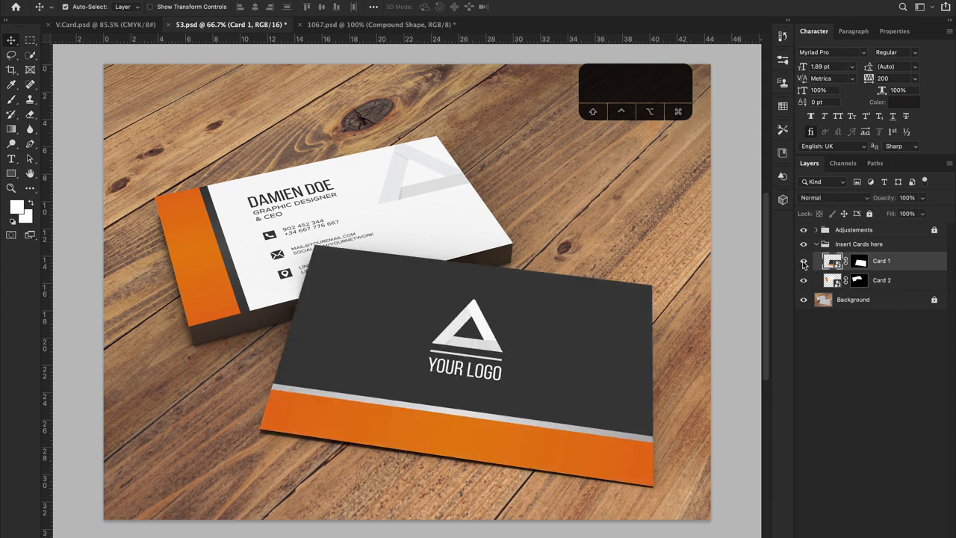
Open the Card 1 smart object's contents for editing, with the whole card in view.
double_click(832, 261)
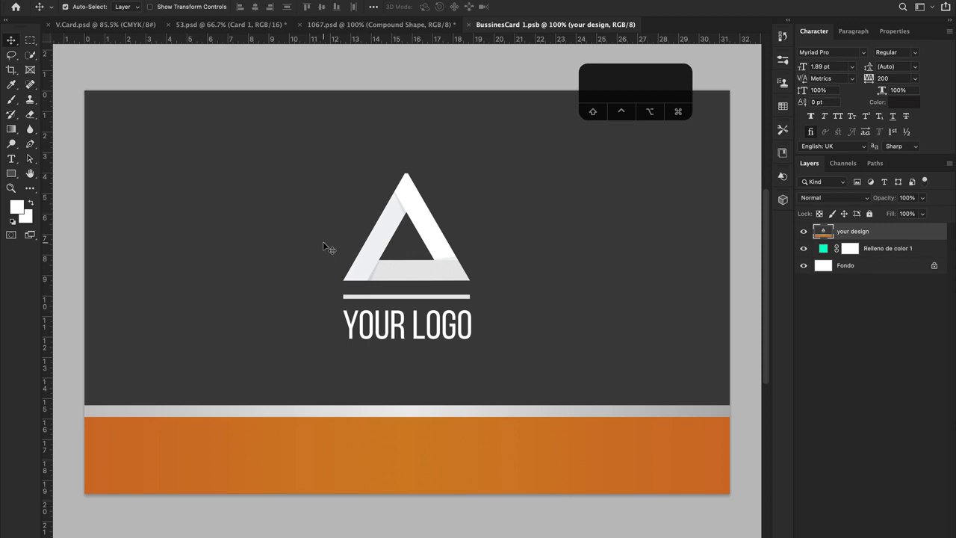
key("alt")
scroll(358, 299, "down", 3)
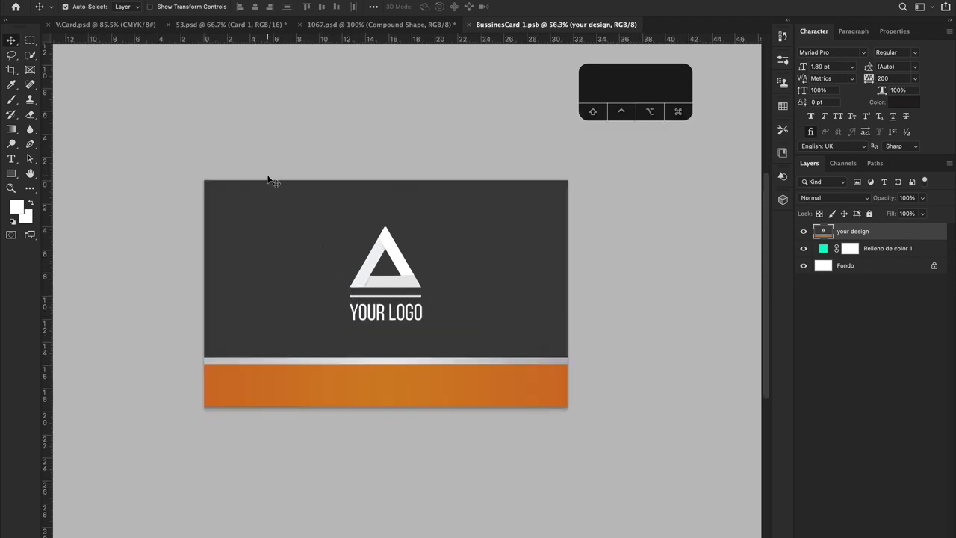
Switch to V.Card.psd, hide its guides and activate the Rectangular Marquee tool.
left_click(135, 25)
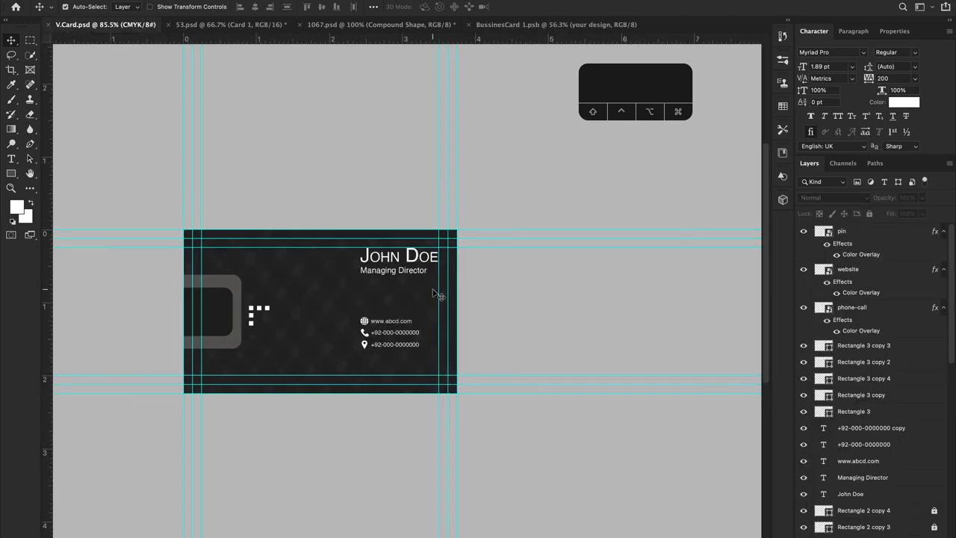
key("super+semicolon")
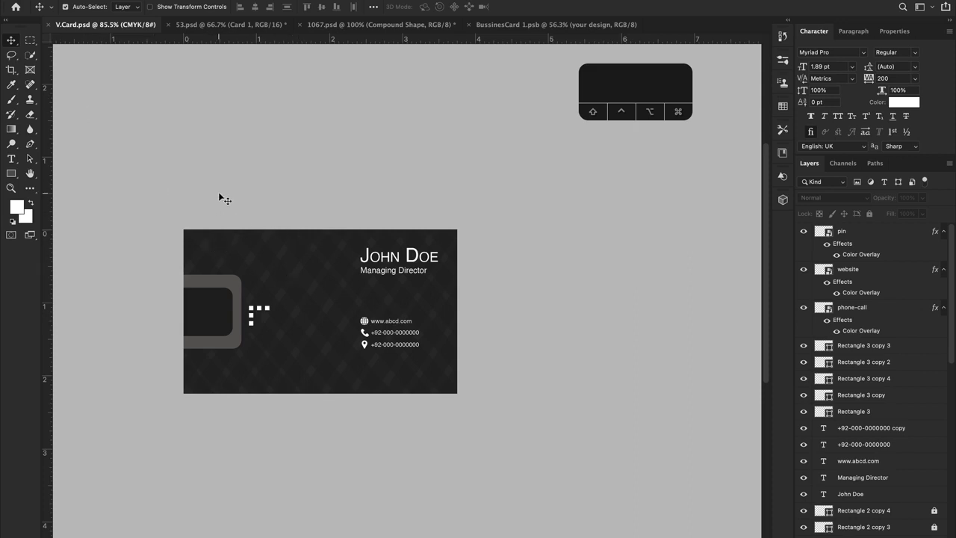
left_click(30, 41)
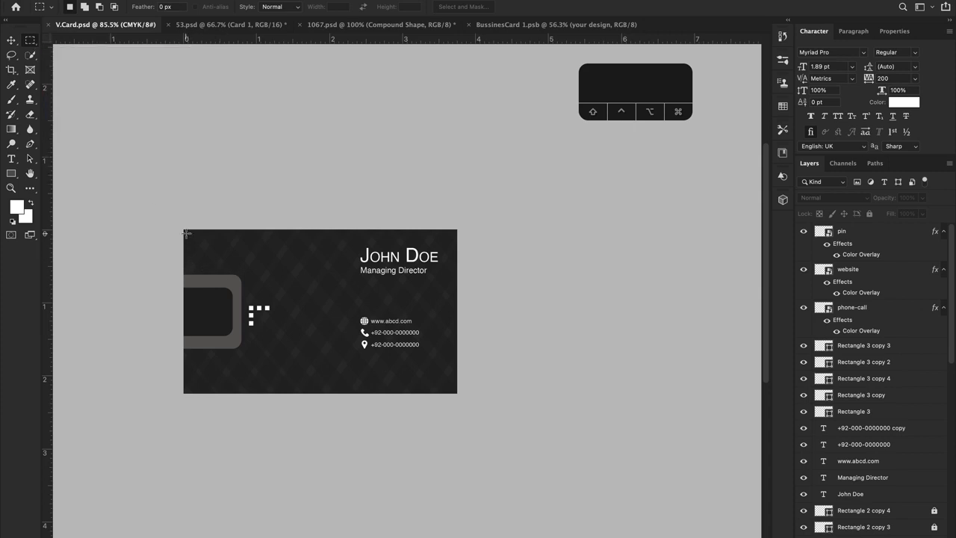
left_click_drag(184, 230, 458, 405)
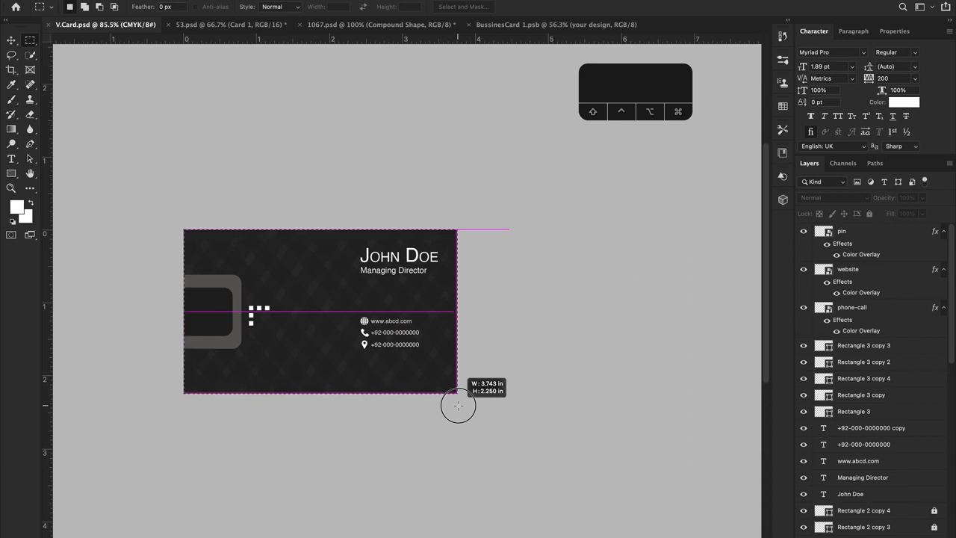
left_click_drag(457, 406, 457, 406)
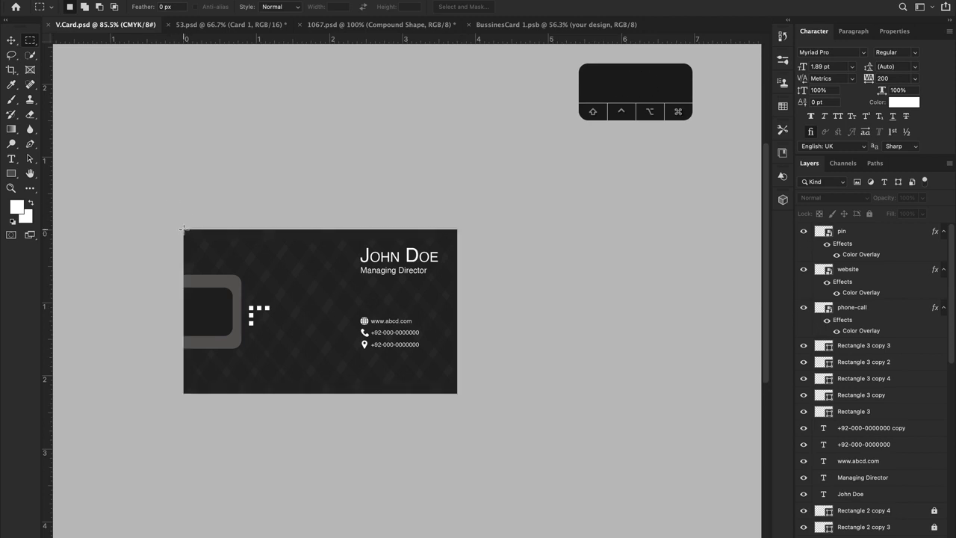
left_click_drag(207, 362, 470, 405)
scroll(228, 289, "up", 3)
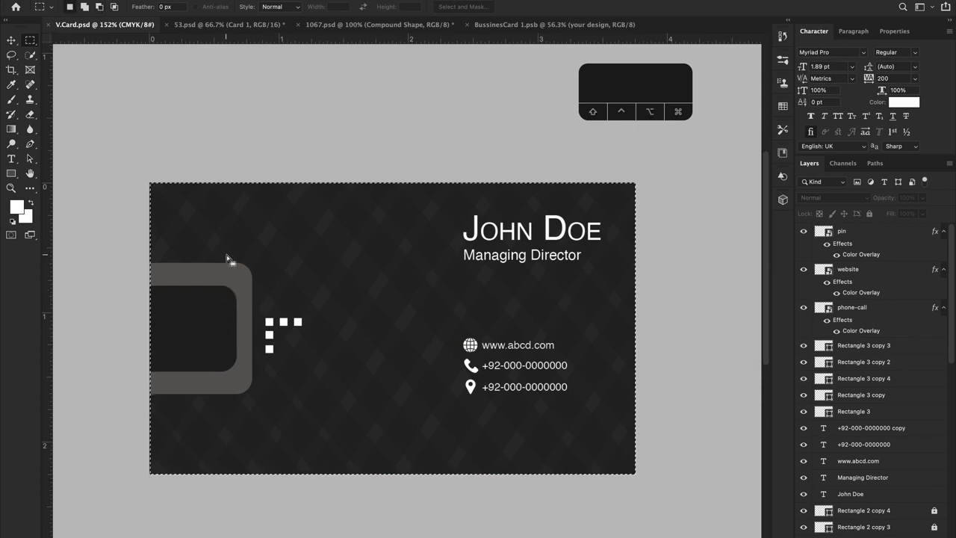
key("super+d")
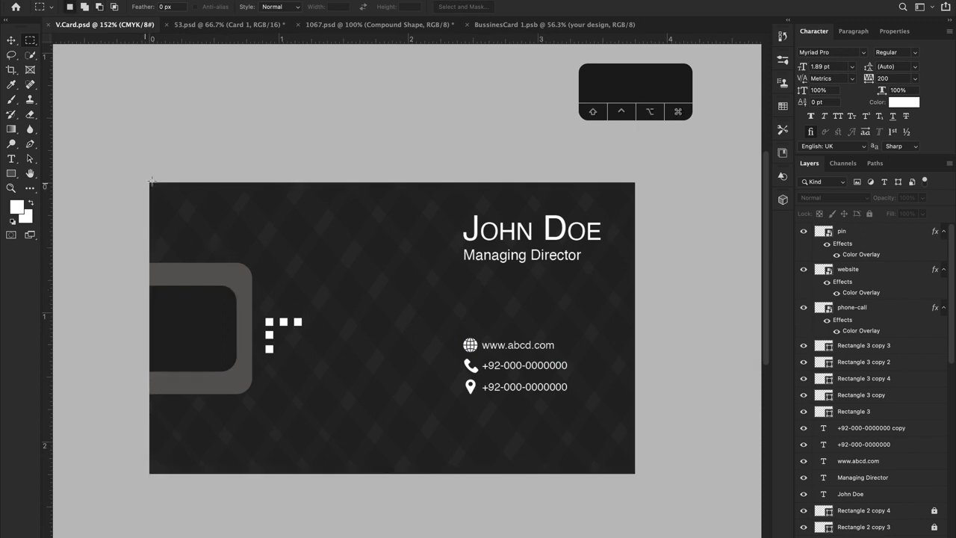
Select the entire 3.75 × 2.25 in card in V.Card.psd with a rectangular marquee and copy it merged.
left_click_drag(148, 181, 688, 513)
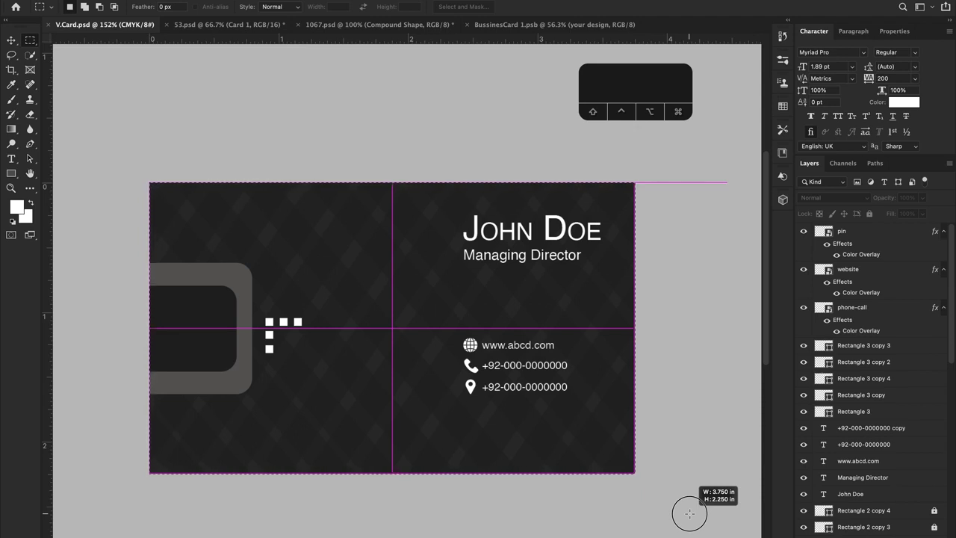
left_click_drag(689, 513, 690, 407)
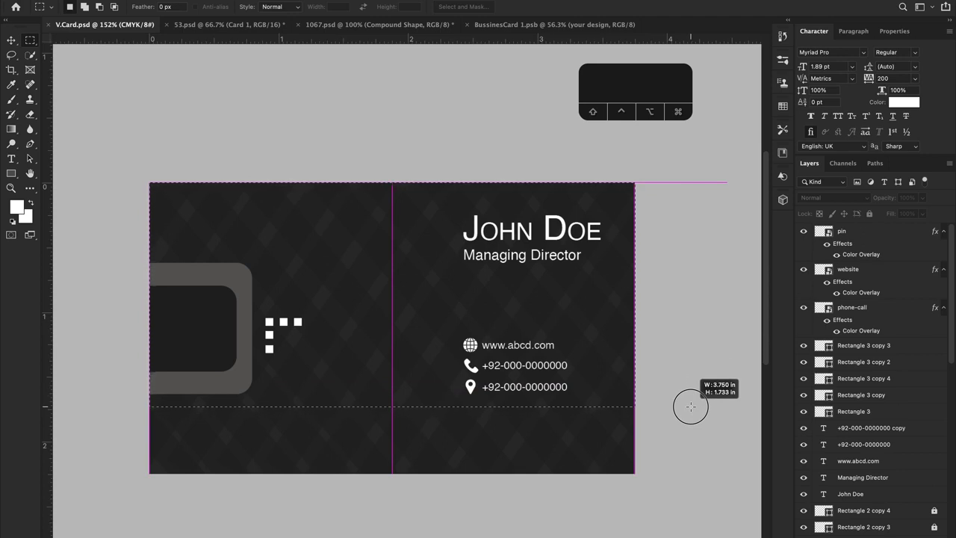
left_click_drag(691, 406, 687, 478)
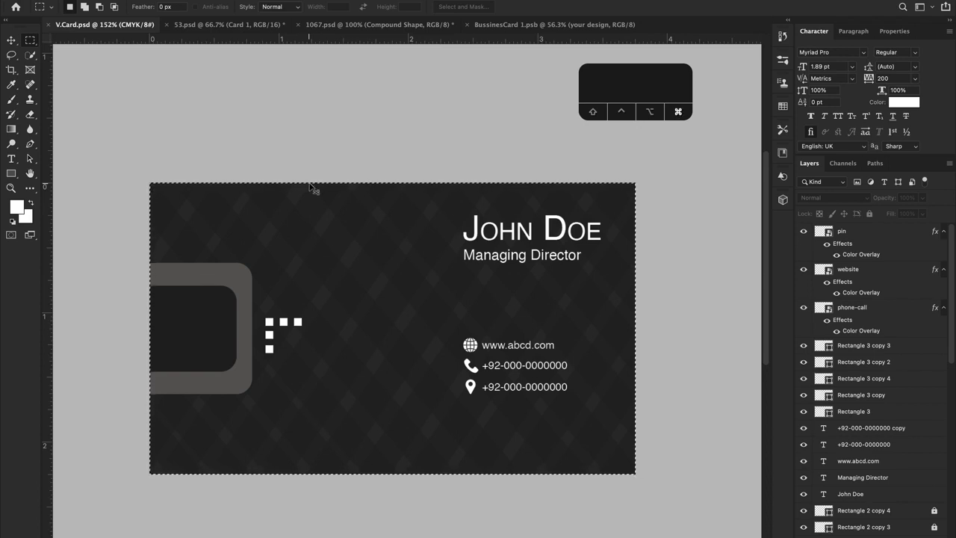
key("shift+super+c")
key("shift+super+c")
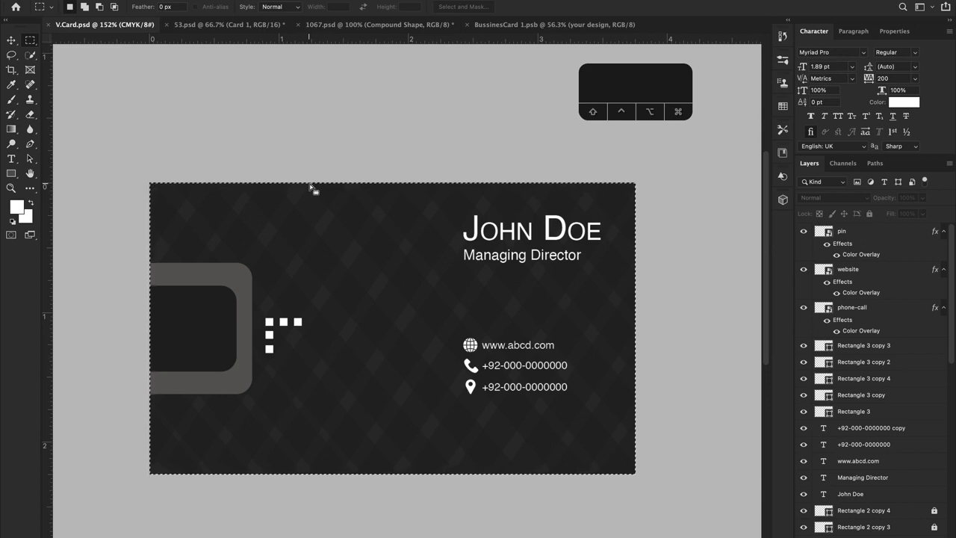
Paste the copied card design into BussinesCard 1.psb and align it to the canvas's upper-left corner.
left_click(539, 25)
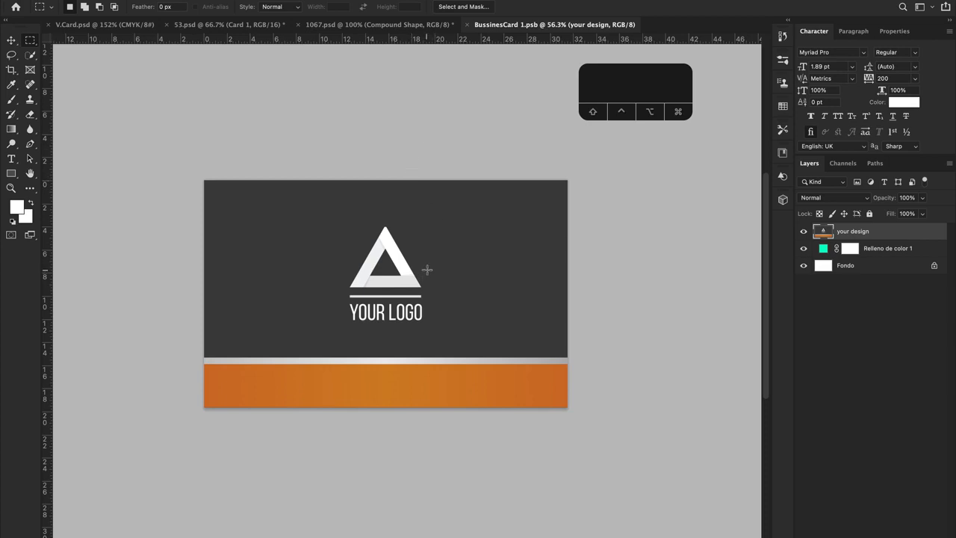
key("super+v")
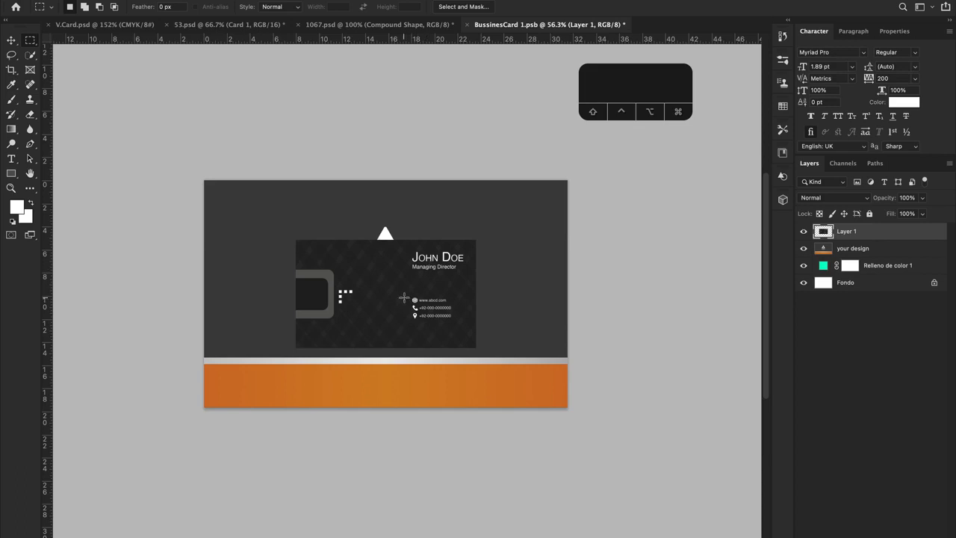
key("v")
mouse_move(380, 299)
left_mouse_down()
mouse_move(398, 285)
mouse_move(377, 289)
mouse_move(385, 293)
left_mouse_up()
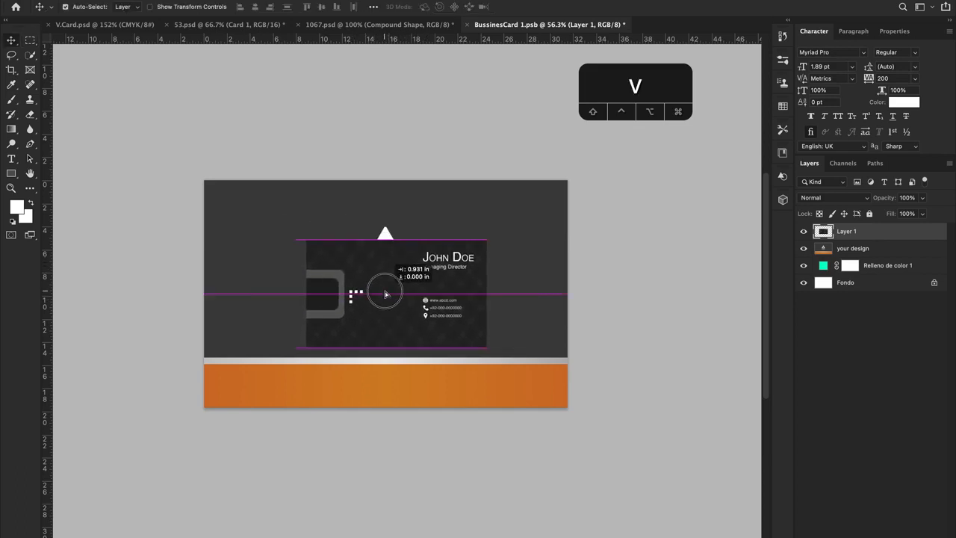
left_click_drag(385, 293, 307, 261)
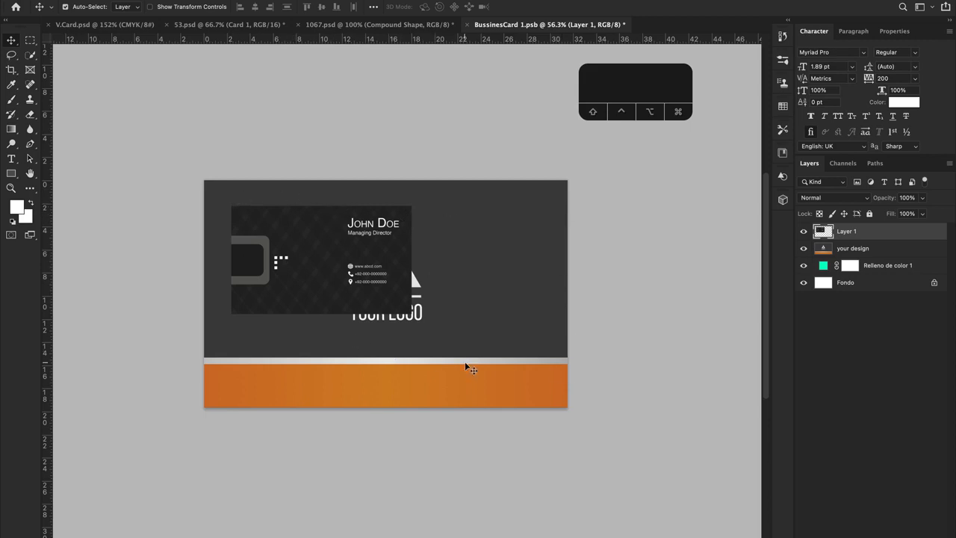
left_click_drag(342, 278, 314, 256)
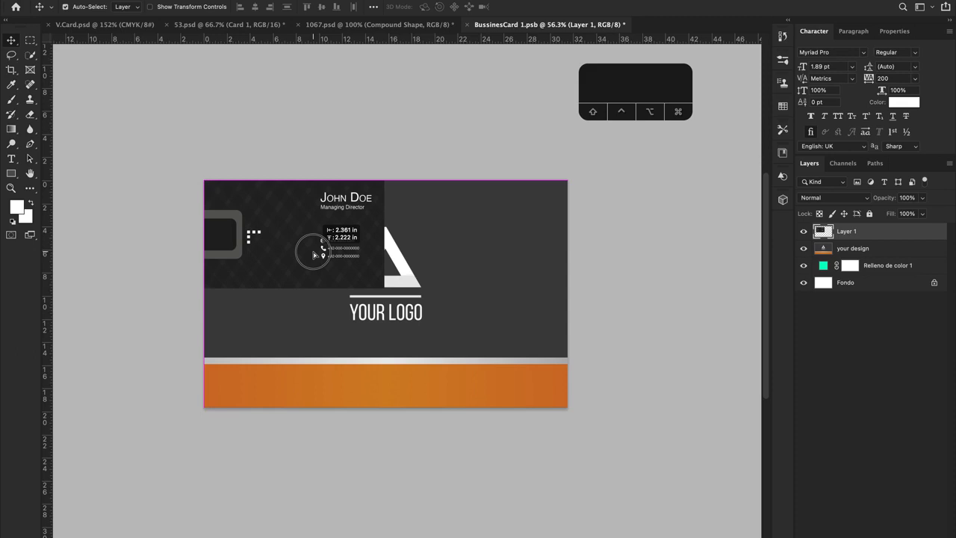
left_click_drag(313, 255, 314, 254)
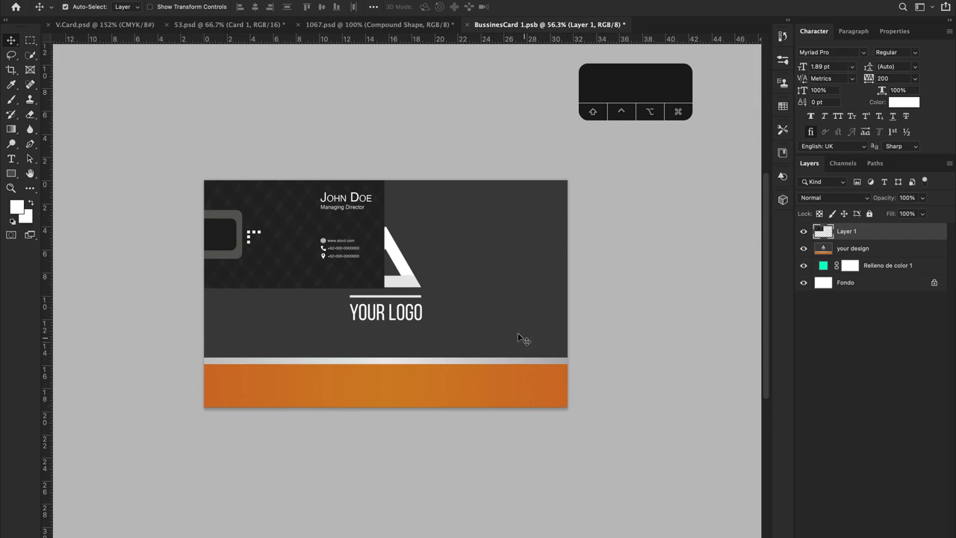
Close 1067.psd without saving, check the 53.psd mockup and return to BussinesCard 1.psb.
left_click(349, 31)
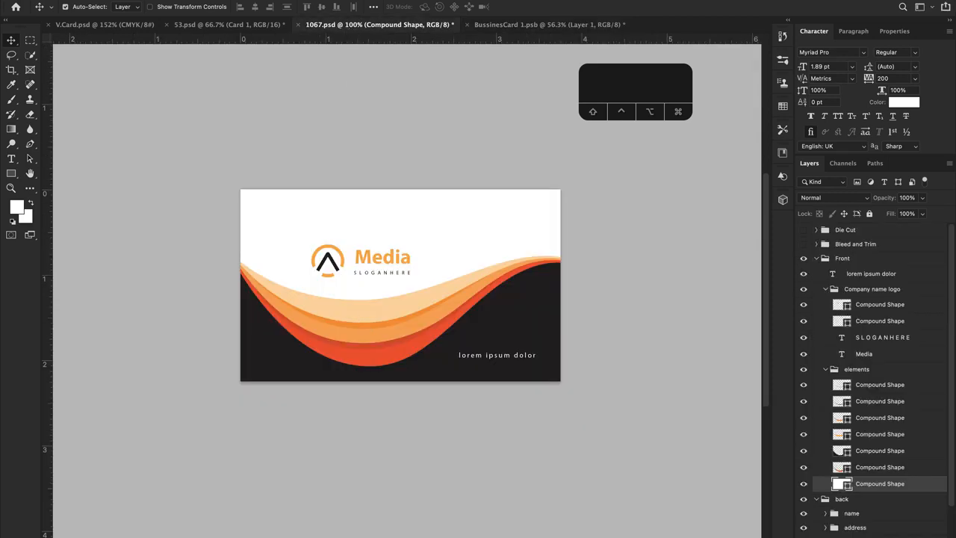
left_click(297, 26)
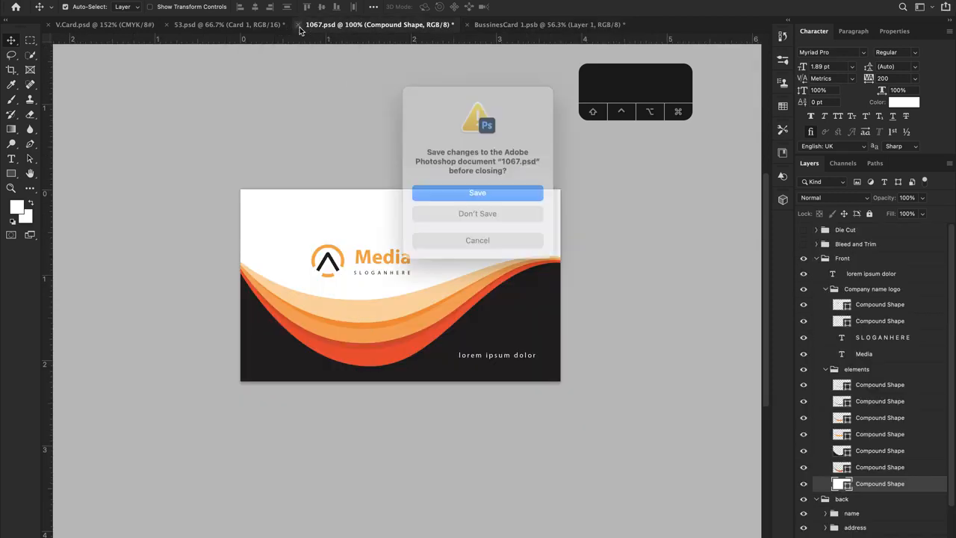
left_click(459, 218)
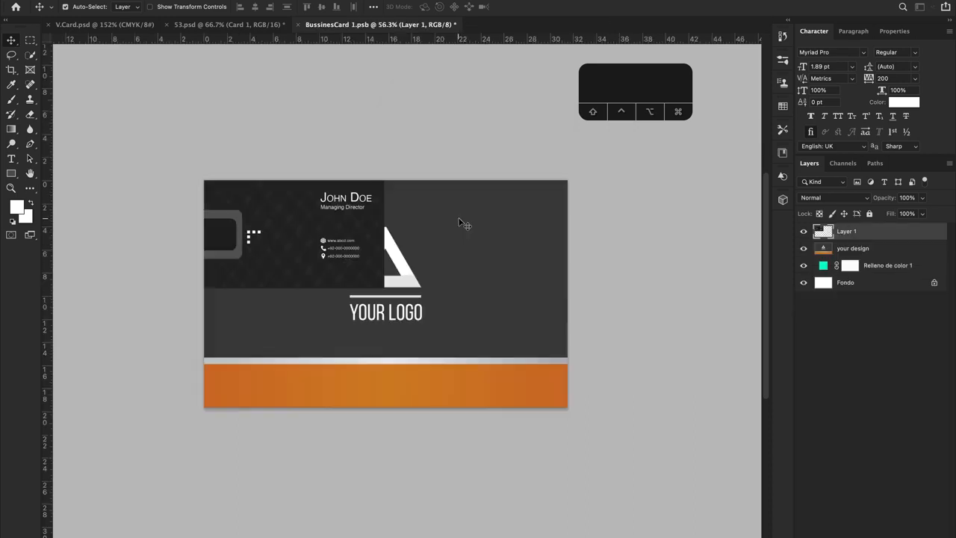
left_click(230, 28)
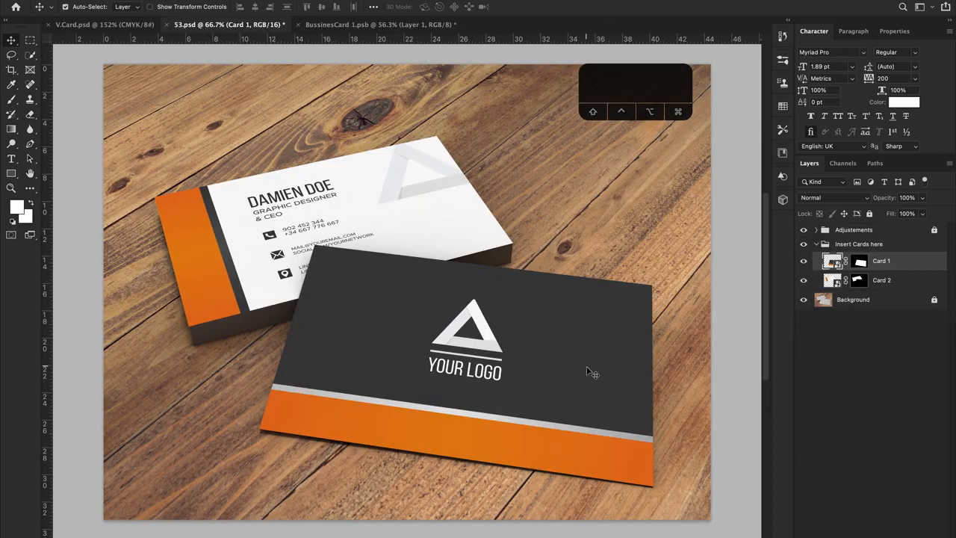
left_click(390, 27)
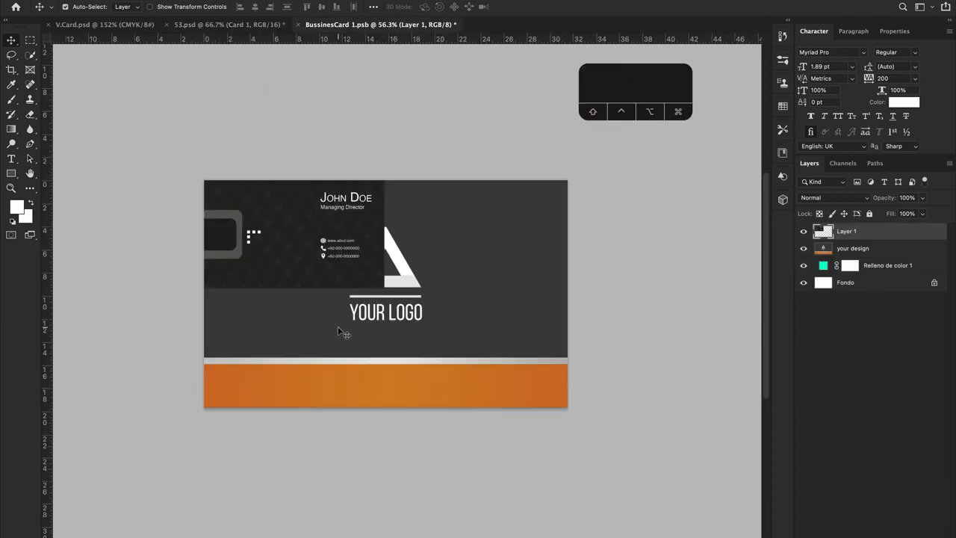
Free-transform the pasted card design to cover the whole canvas, at about 201.6% width and 209.9% height.
key("super+t")
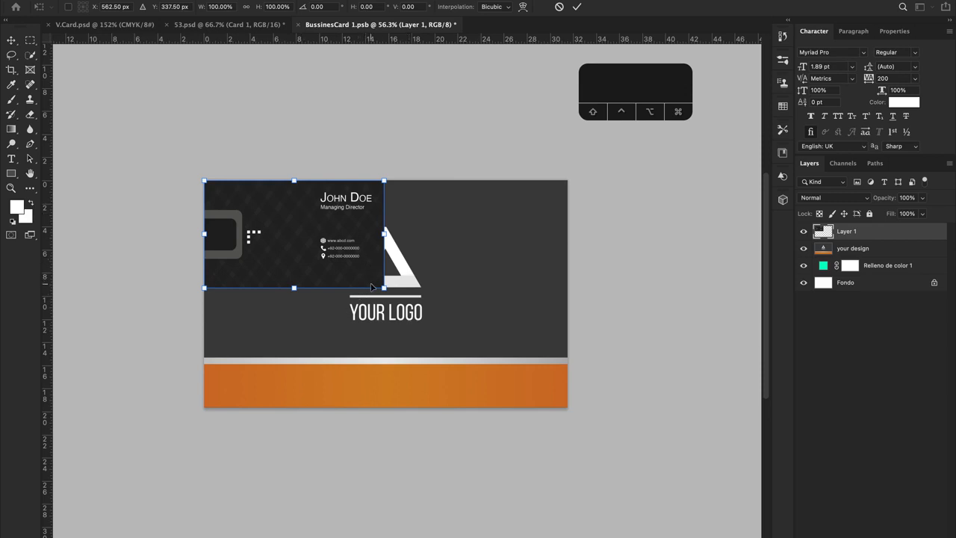
left_click_drag(384, 287, 564, 404)
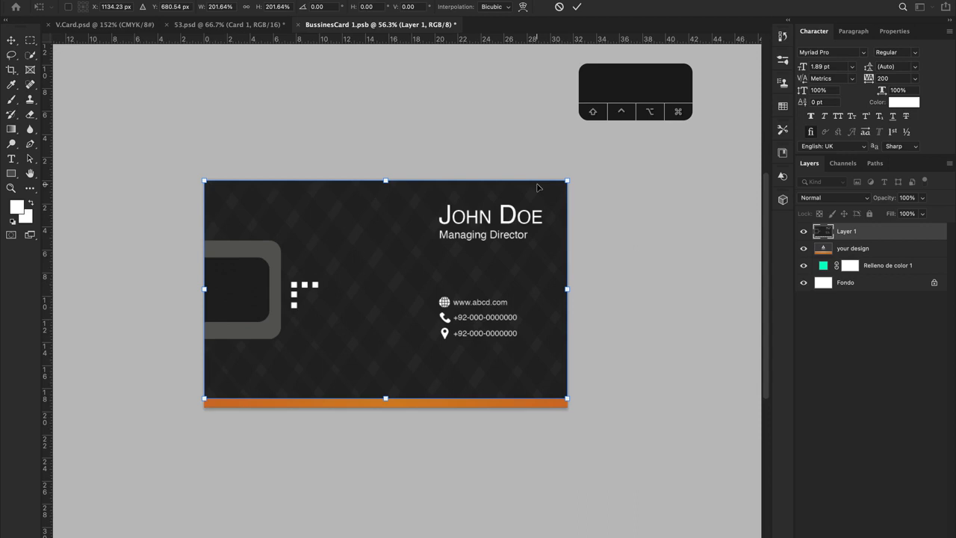
scroll(538, 186, "left", 1)
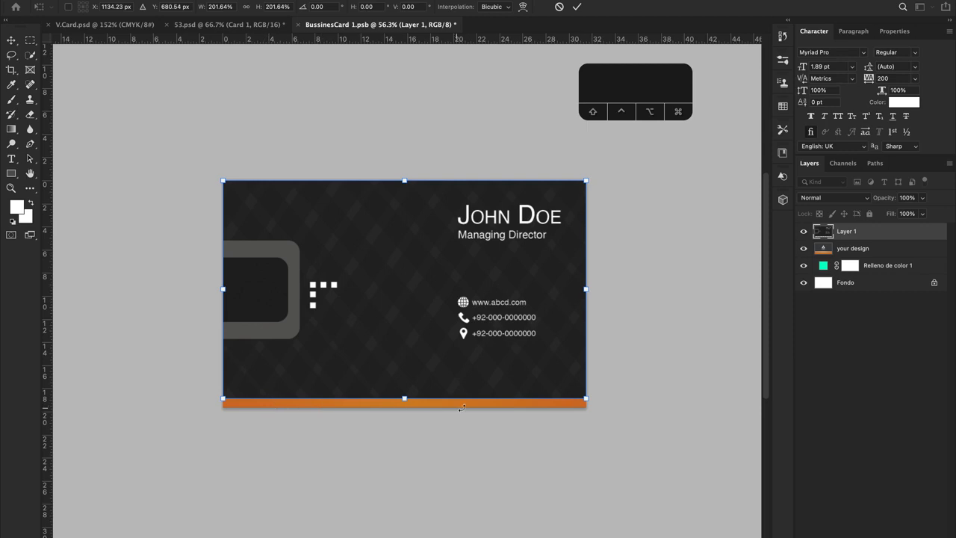
left_click(404, 398)
left_click_drag(404, 398, 404, 406)
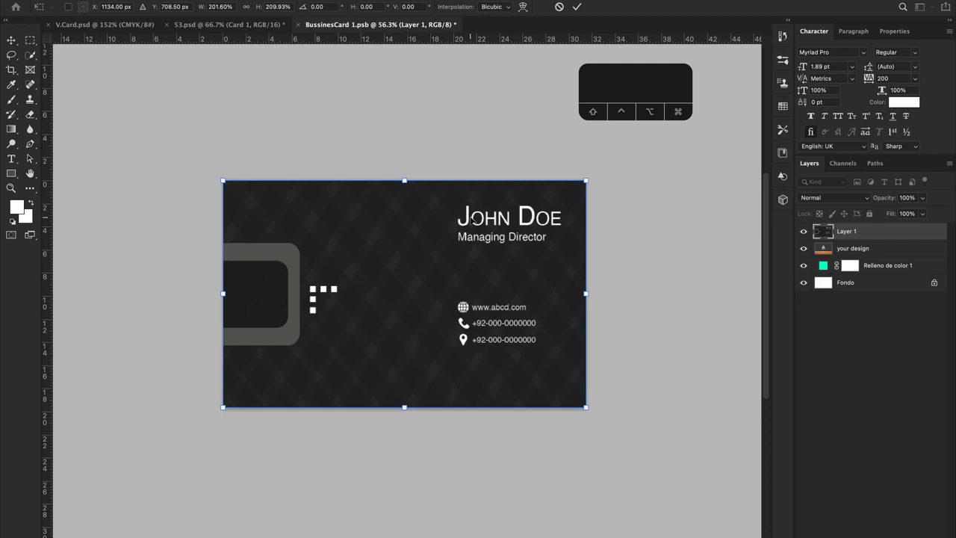
left_click_drag(404, 407, 403, 358)
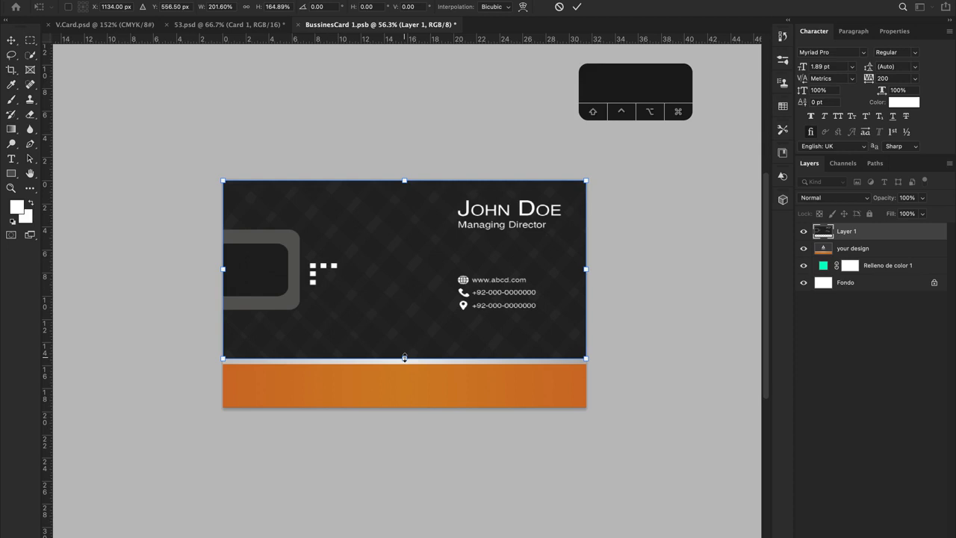
left_click_drag(404, 358, 402, 465)
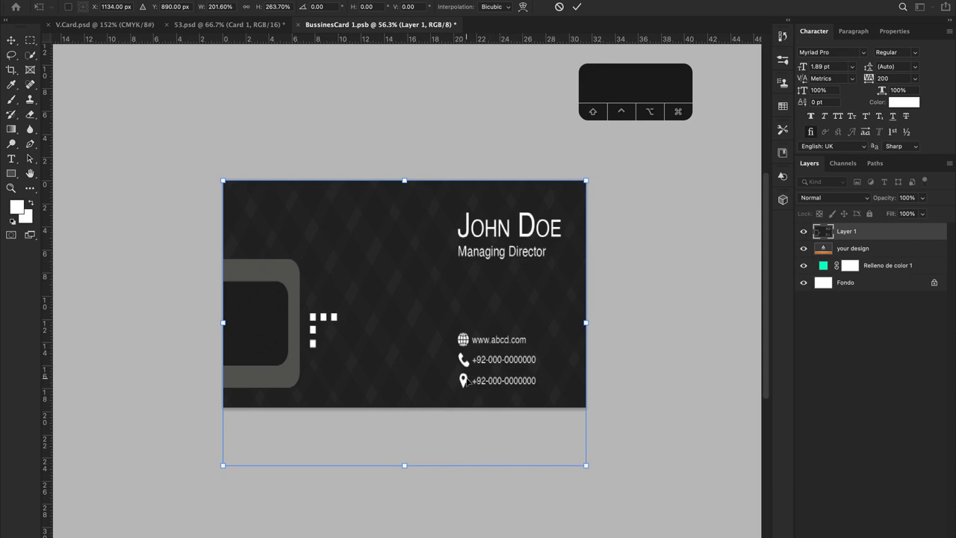
key("super+z")
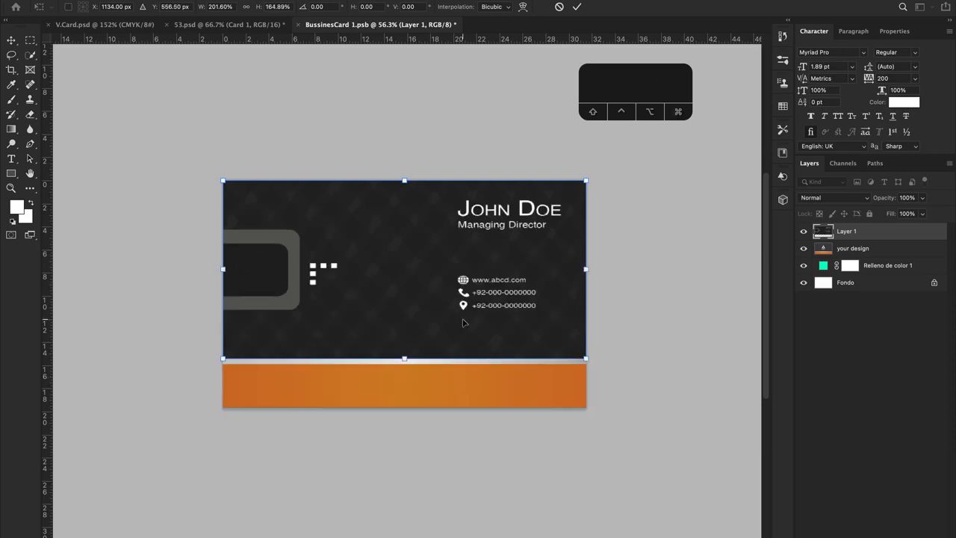
key("super+z")
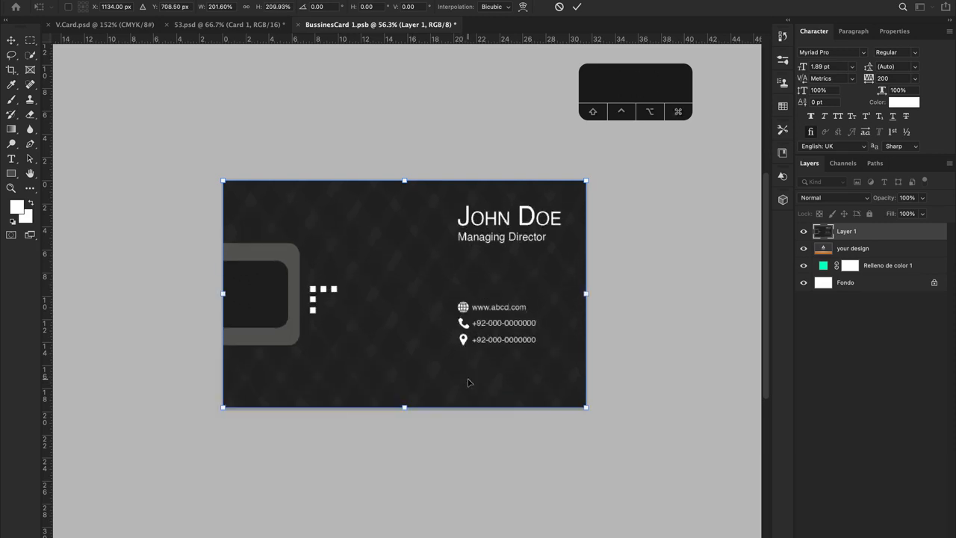
left_click_drag(404, 406, 403, 395)
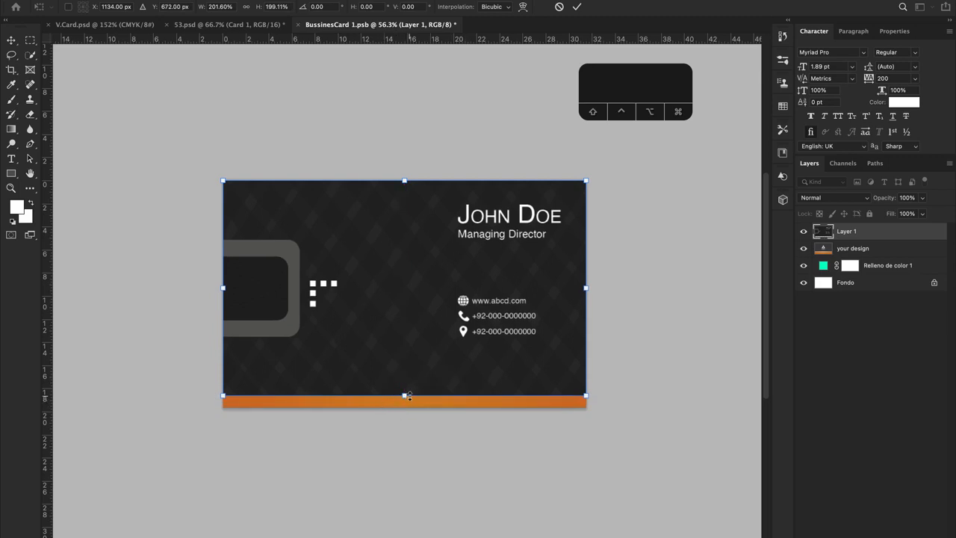
key("super+z")
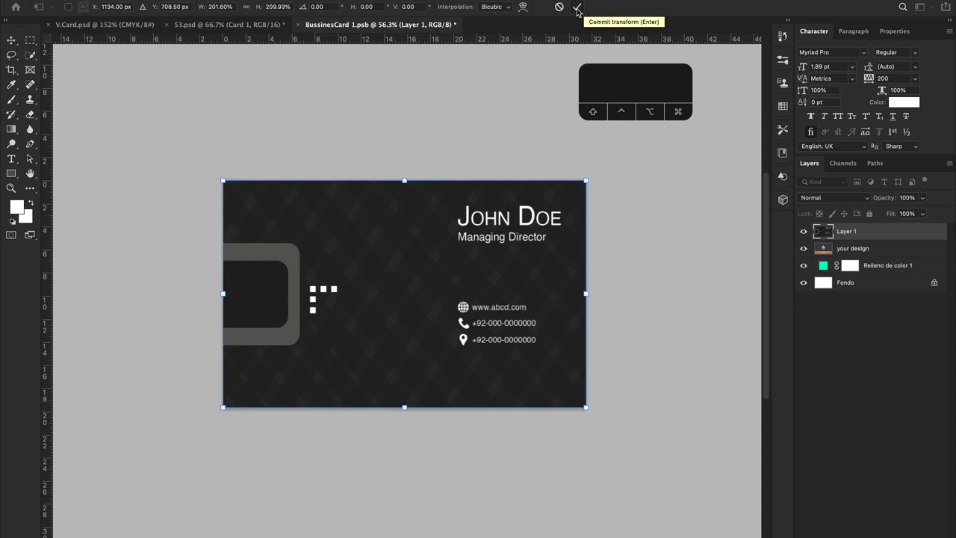
Commit the card design's transform, save BussinesCard 1.psb and switch to 53.psd to update the front card.
key("Return")
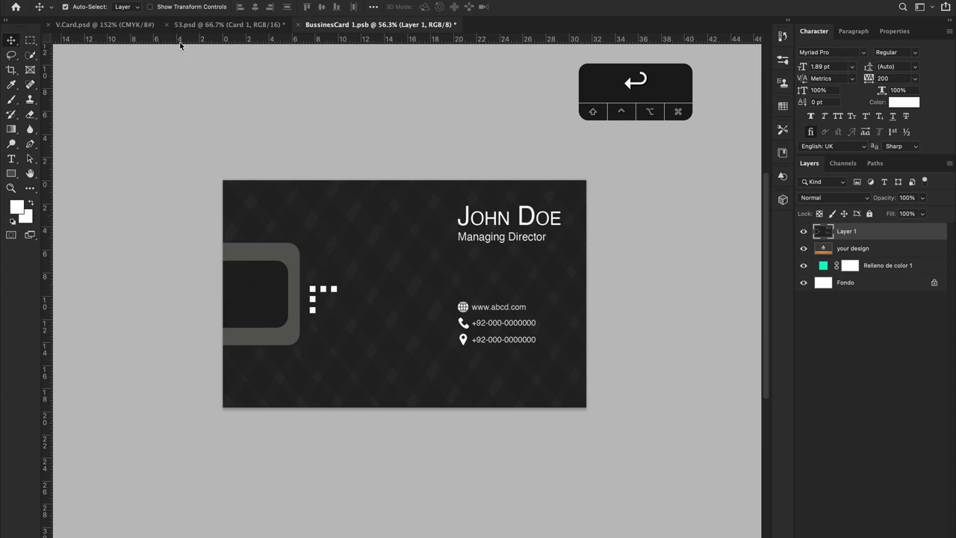
left_click(224, 24)
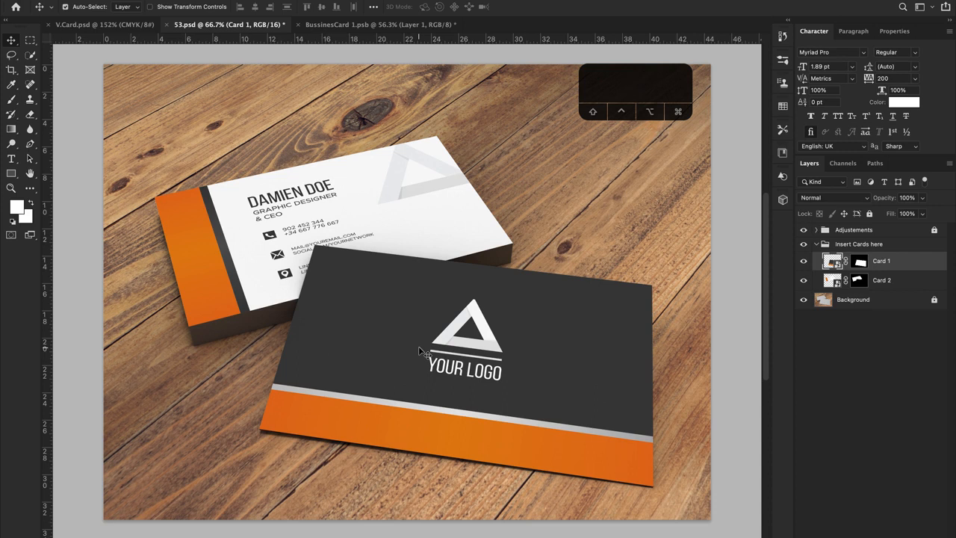
left_click(407, 25)
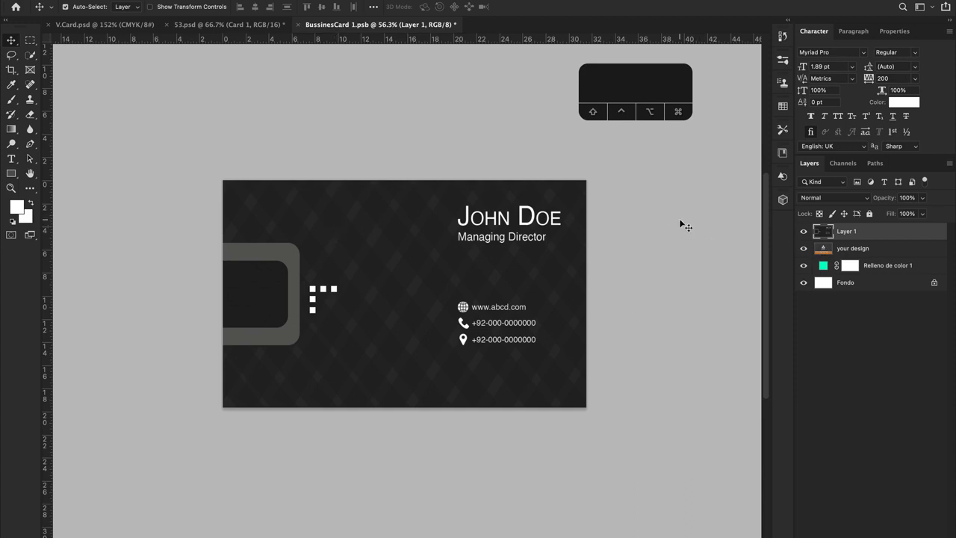
key("super+s")
left_click(224, 24)
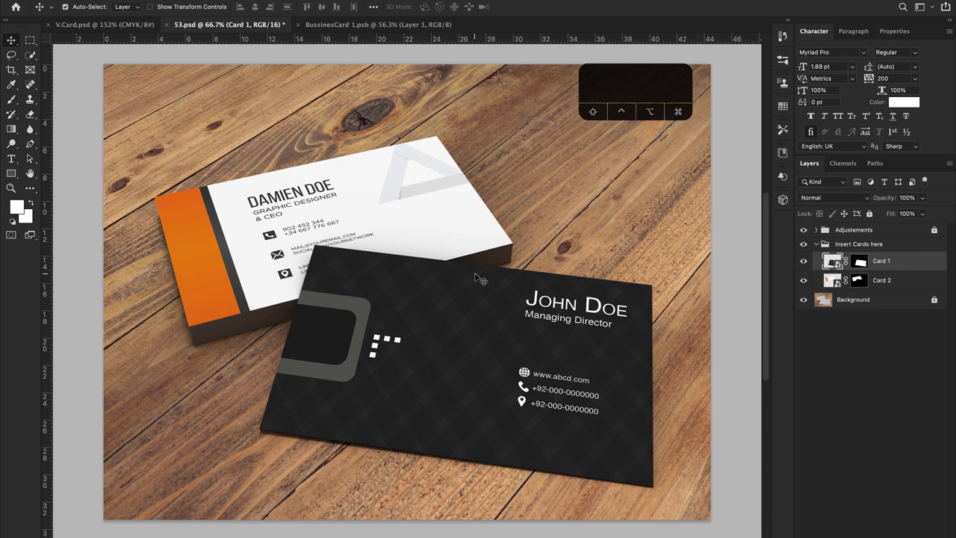
Select the white card's layer, Card 2, and toggle its visibility off and on.
left_click(352, 208)
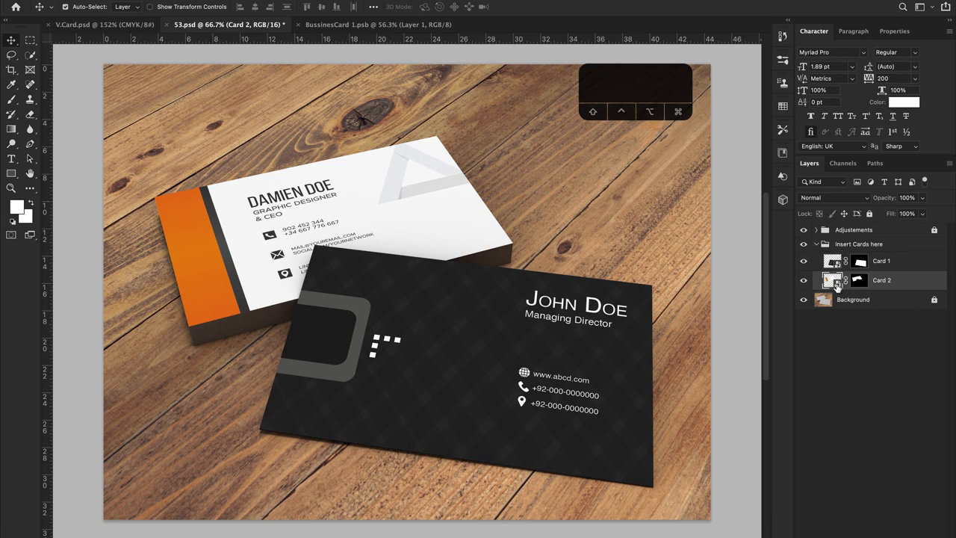
left_click(803, 282)
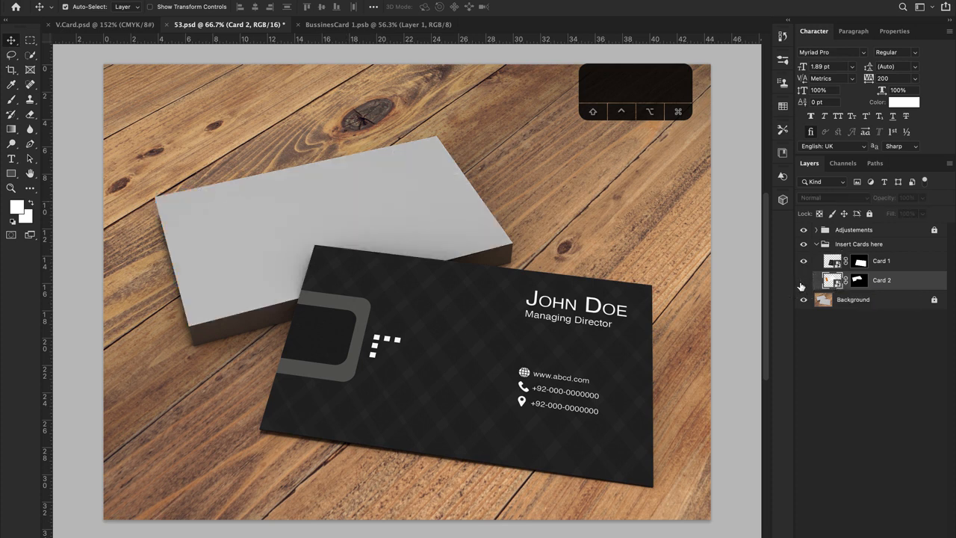
left_click(802, 281)
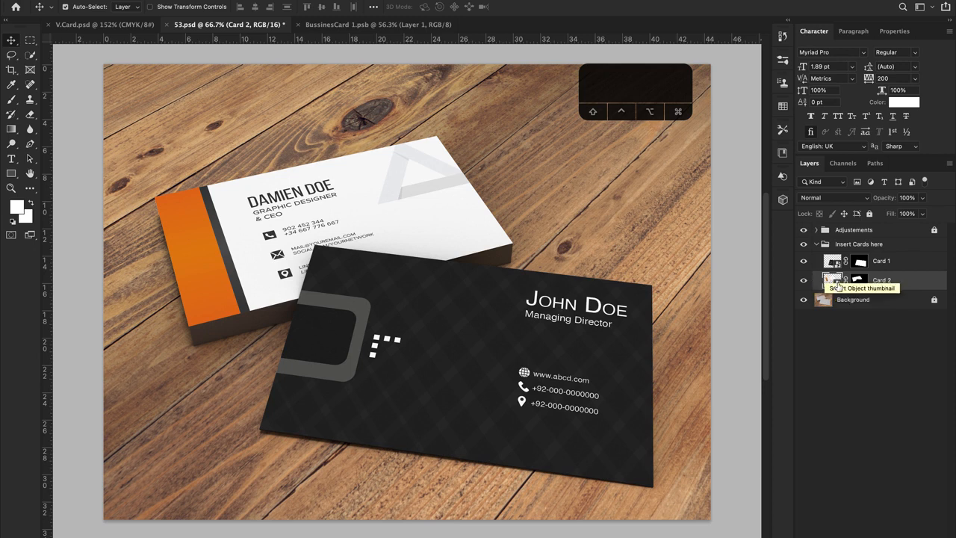
Close BussinesCard 1.psb and open the Card 2 smart object's contents for editing.
left_click(340, 27)
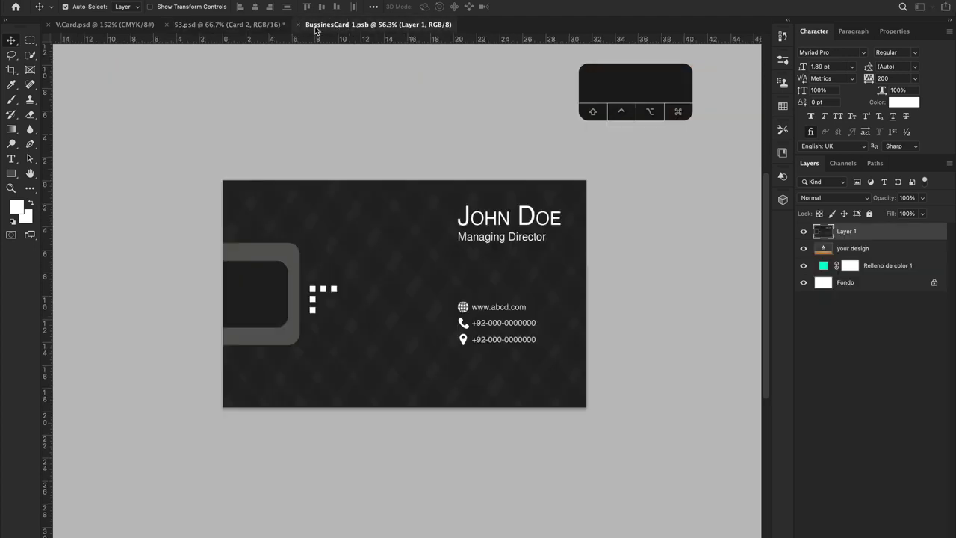
left_click(297, 25)
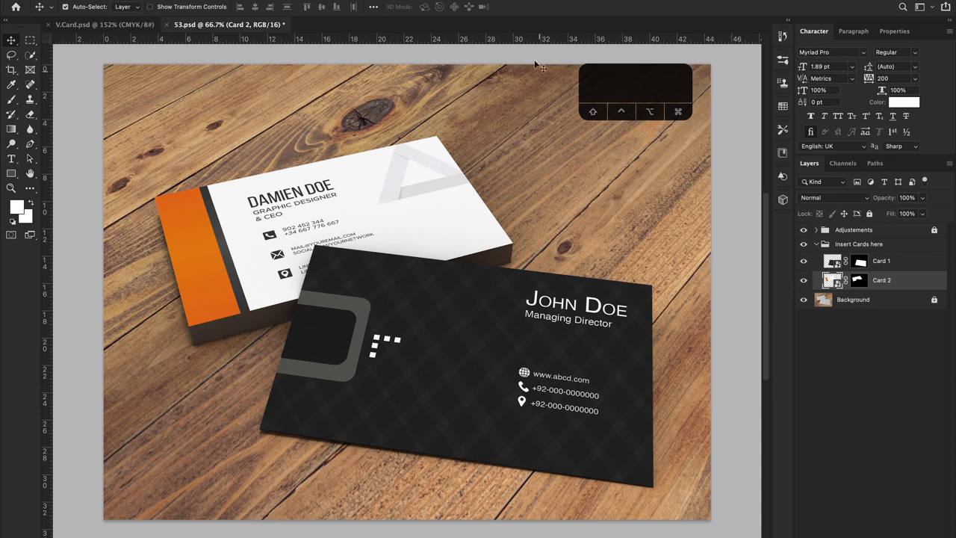
double_click(834, 281)
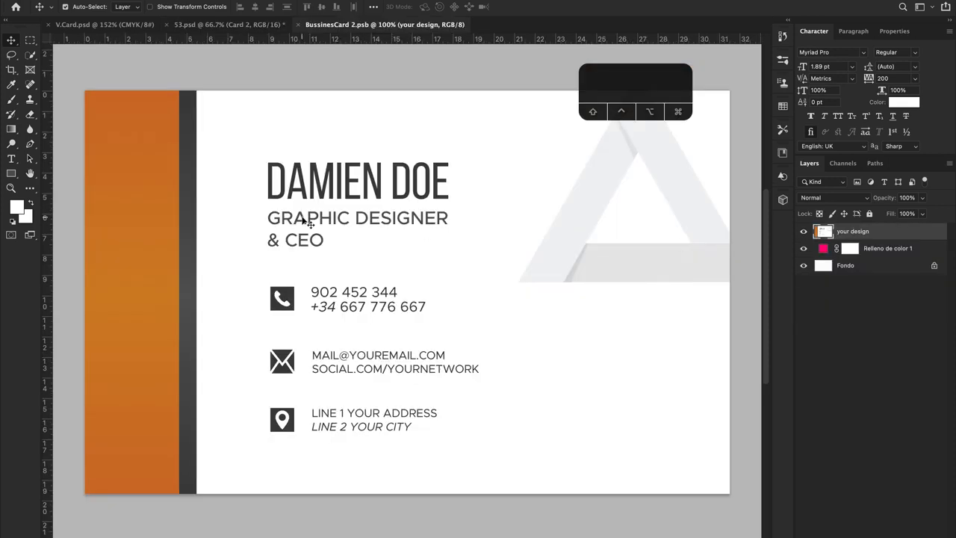
Switch to V.Card.psd, select the whole card with the Rectangular Marquee tool and copy it merged.
scroll(306, 222, "down", 3)
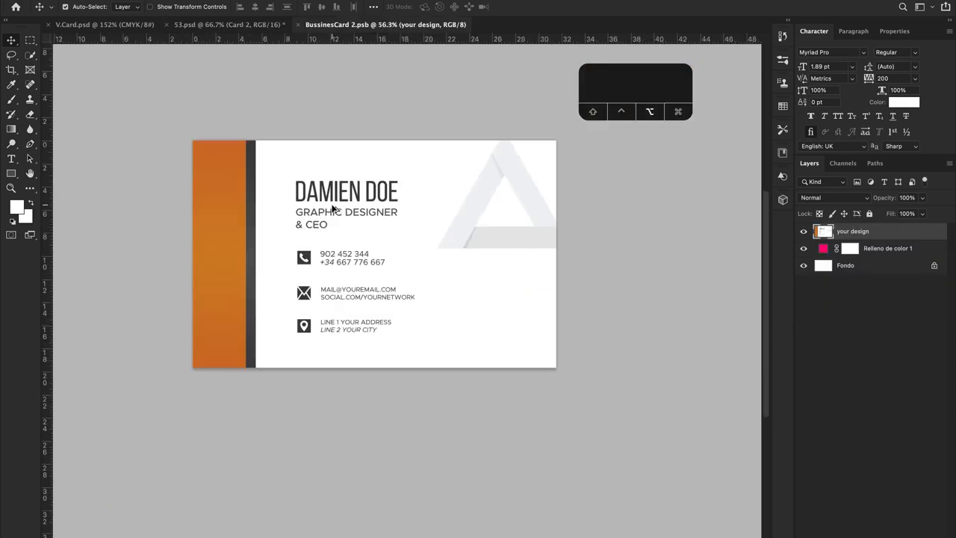
left_click(109, 26)
key("super+d")
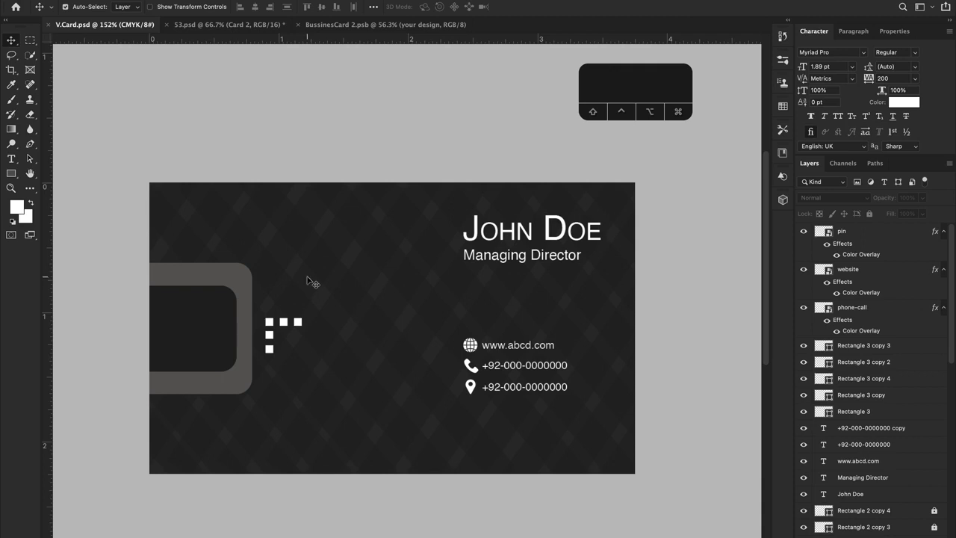
left_click(28, 41)
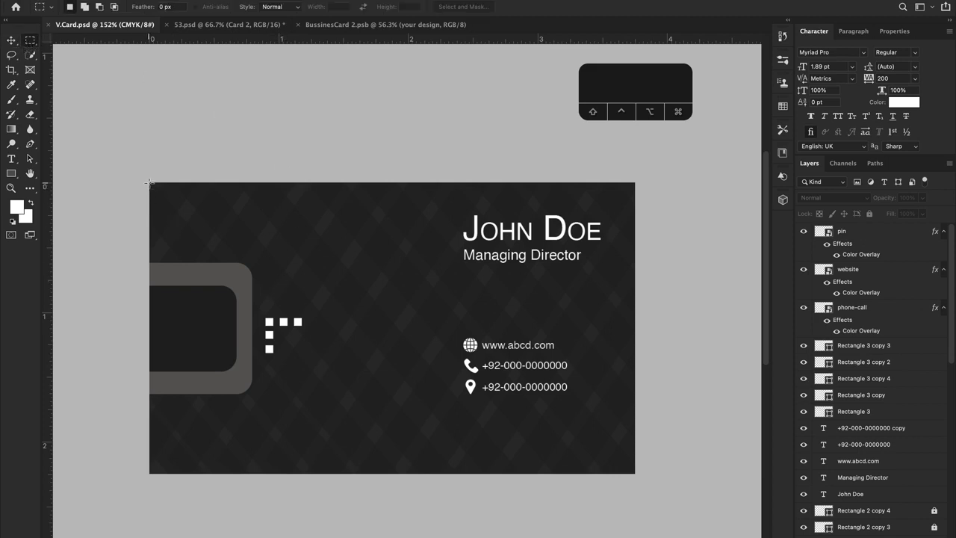
left_click_drag(150, 183, 634, 486)
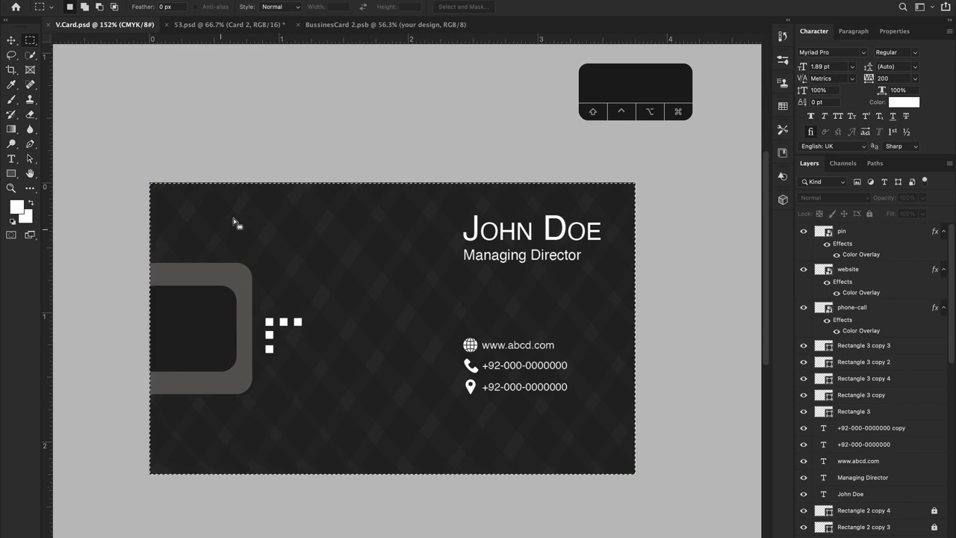
left_click(285, 177)
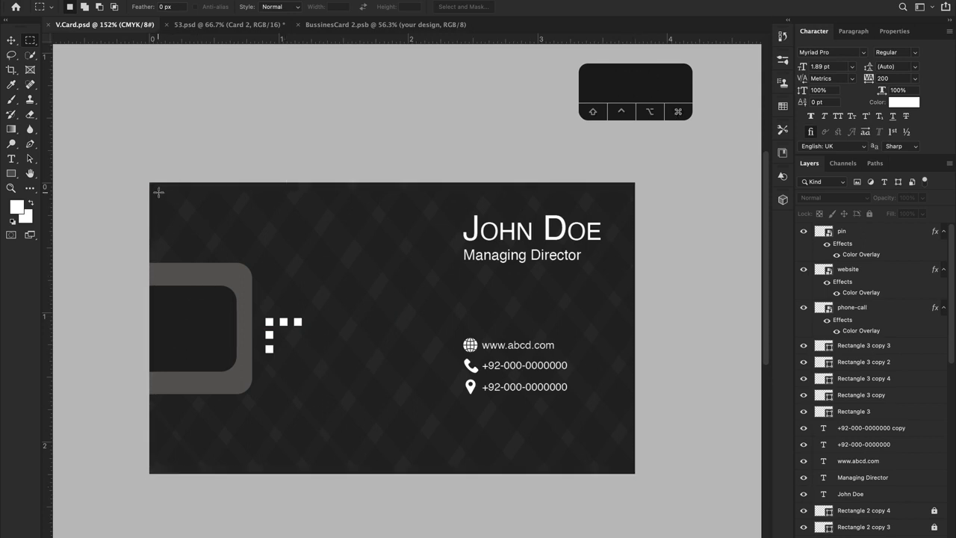
left_click_drag(148, 182, 642, 478)
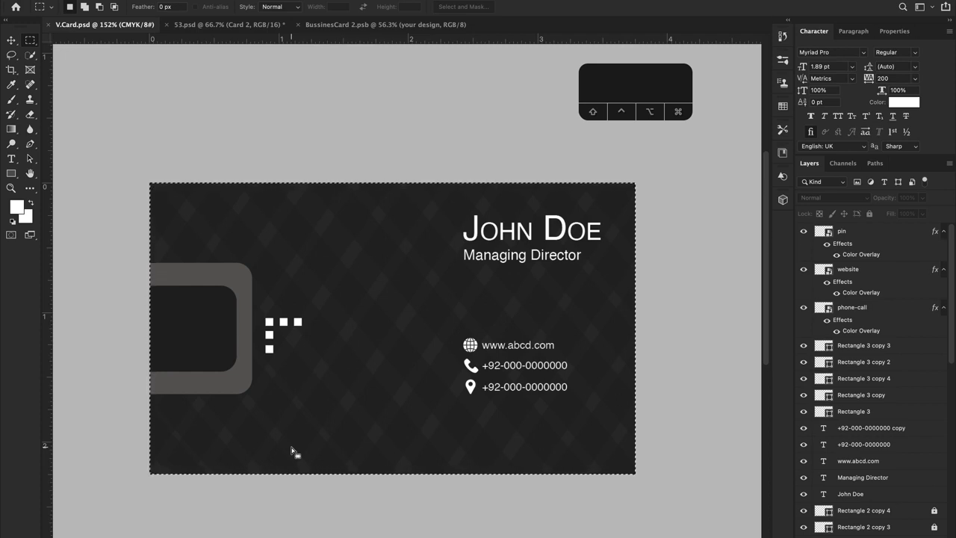
key("super+shift+c")
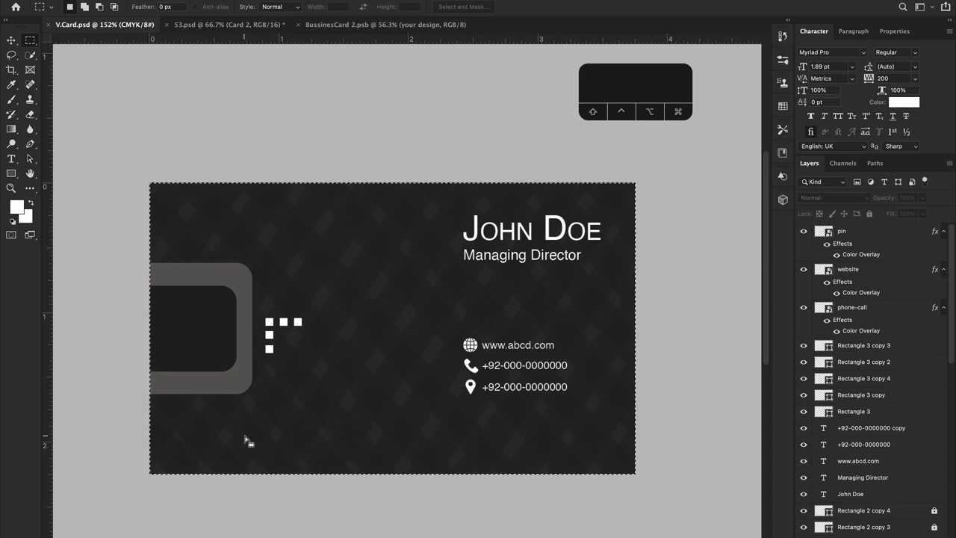
Paste the copied card design into BussinesCard 2.psb and move it to the canvas's upper-left corner.
left_click(385, 24)
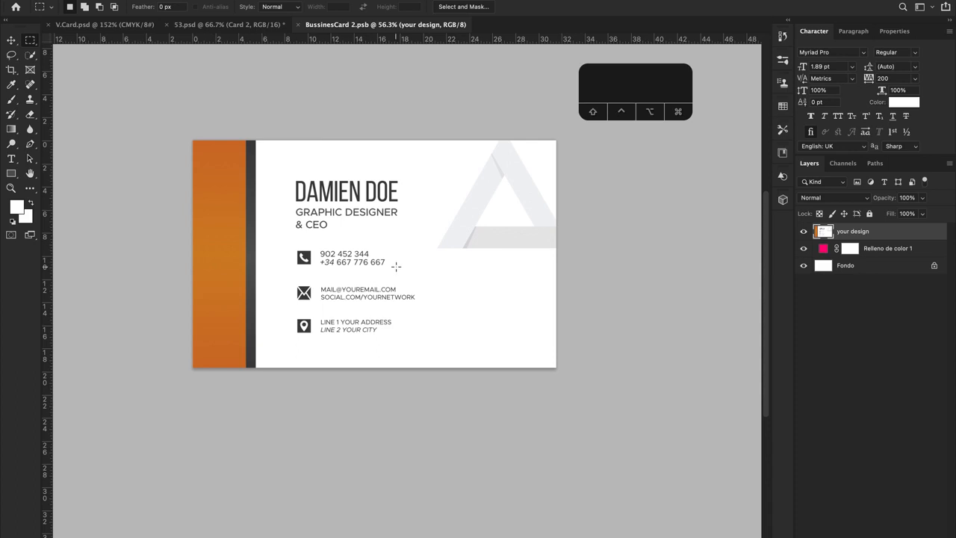
key("super+v")
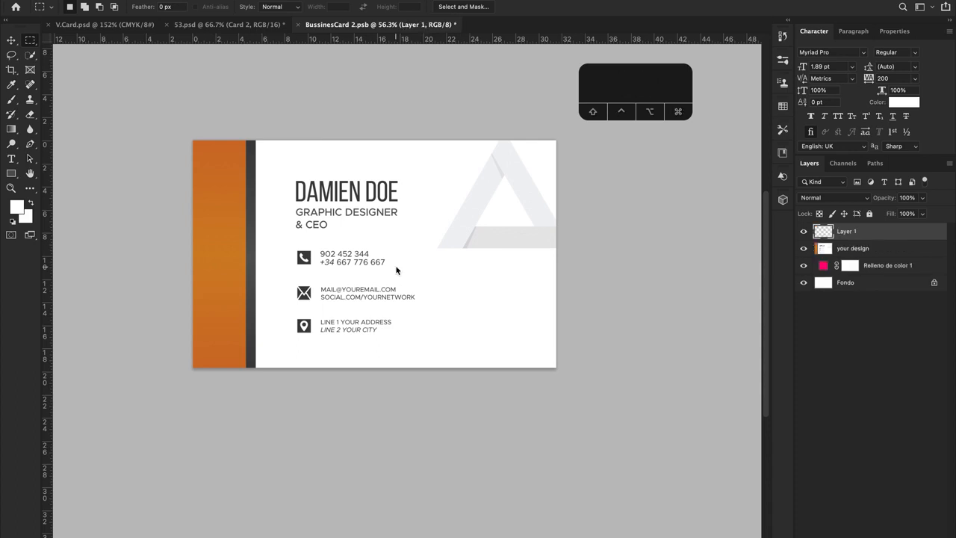
key("v")
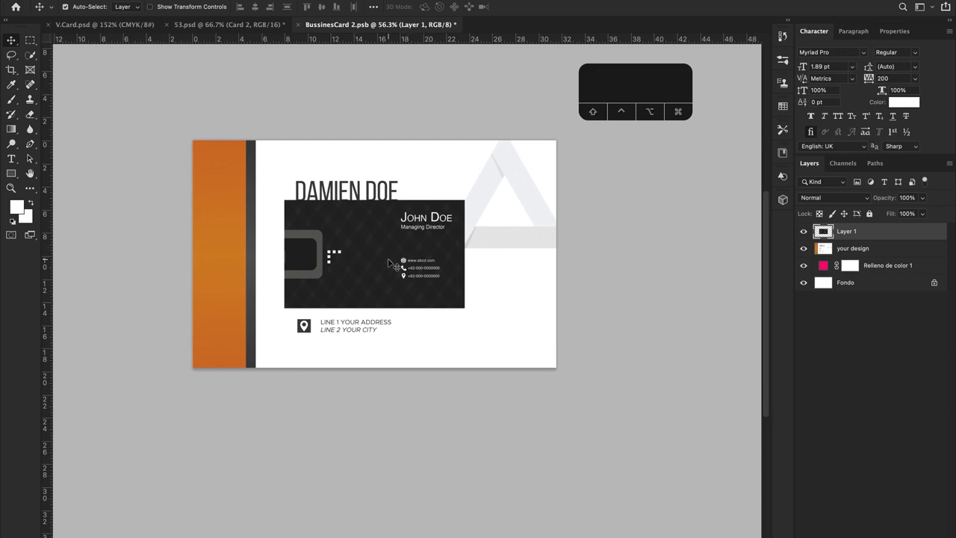
left_click_drag(389, 264, 290, 207)
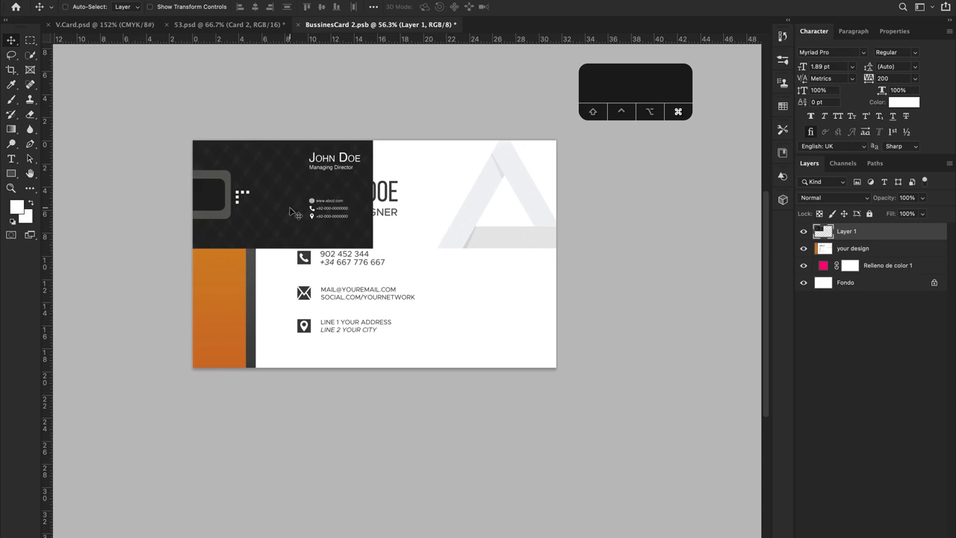
Free-transform the pasted card design to cover the whole canvas, at about 202% width and 209.9% height.
key("ctrl+t")
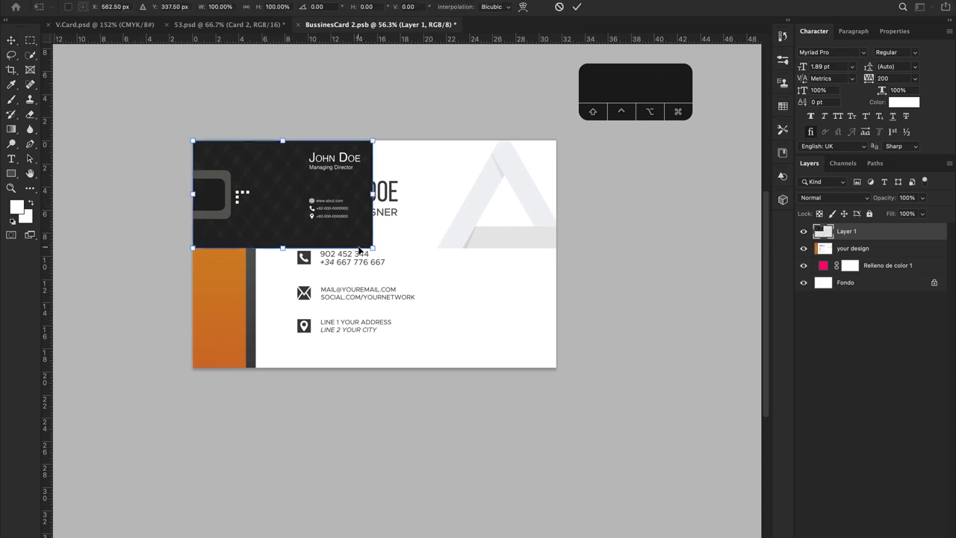
left_click_drag(374, 250, 536, 397)
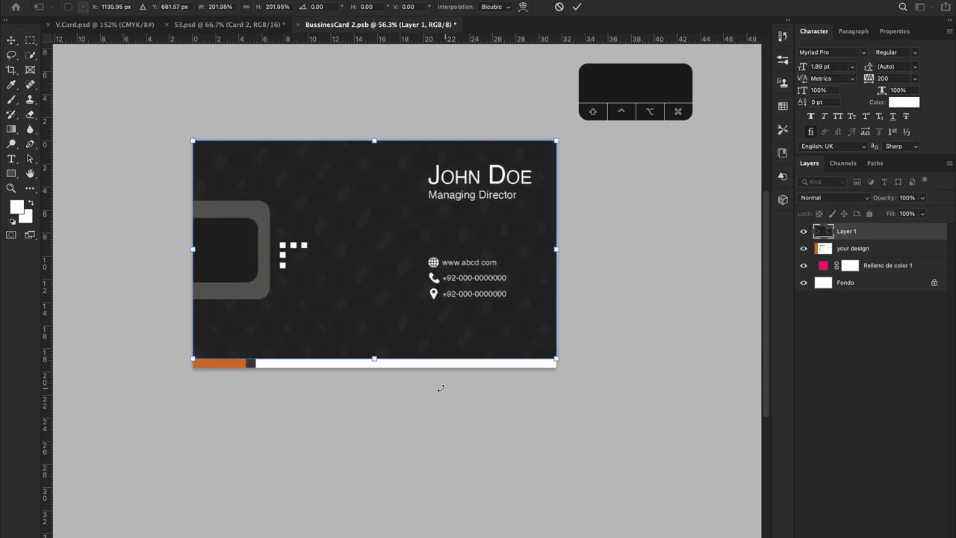
left_click_drag(375, 359, 375, 366)
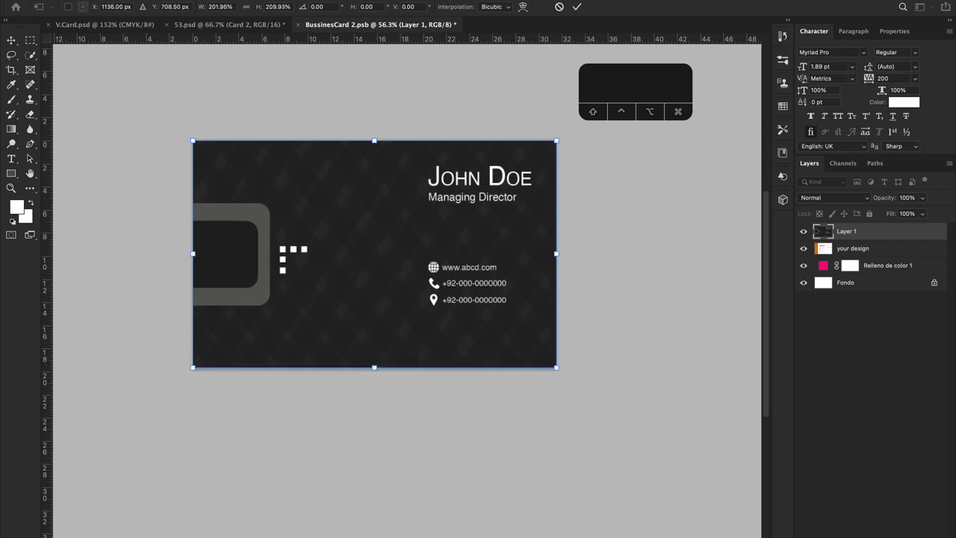
key("Return")
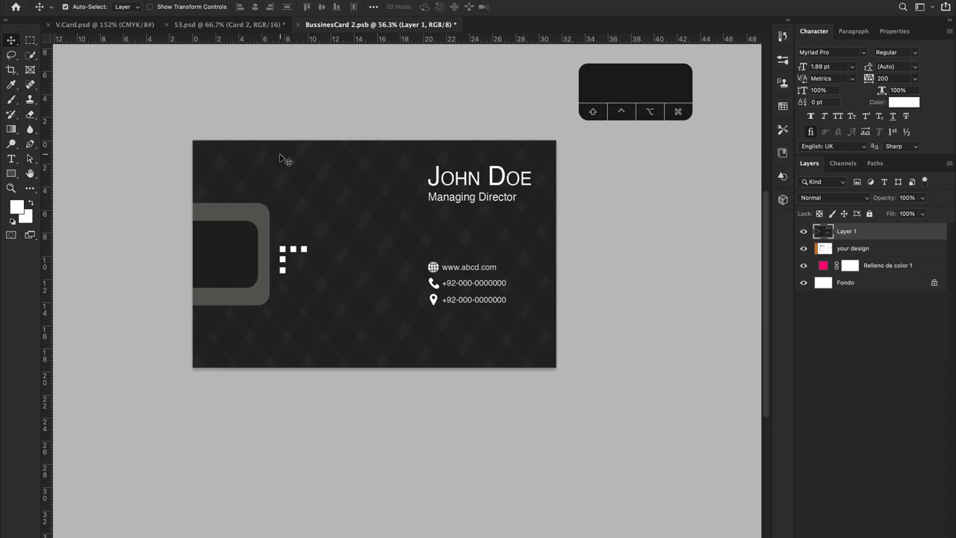
Save BussinesCard 2.psb and switch to 53.psd to check both cards in the mockup.
left_click(228, 25)
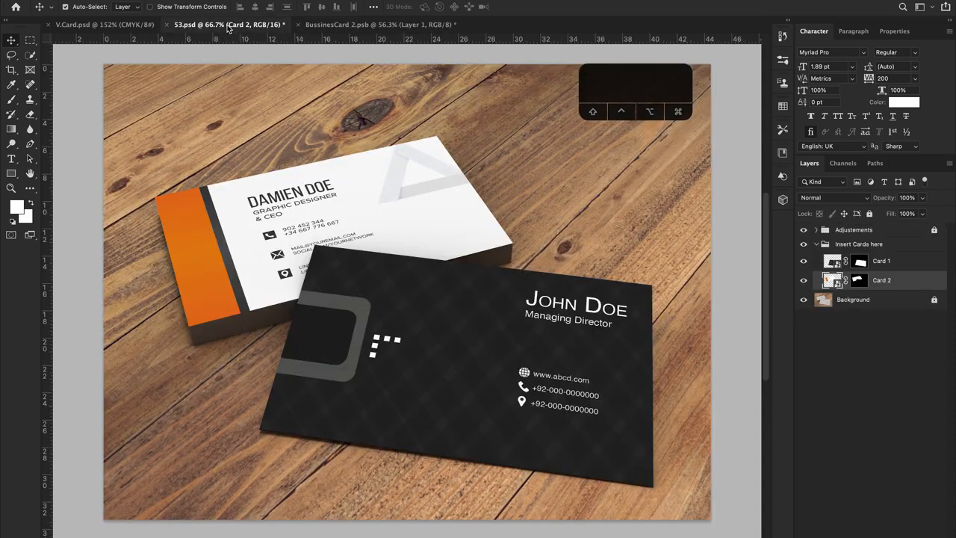
left_click(336, 25)
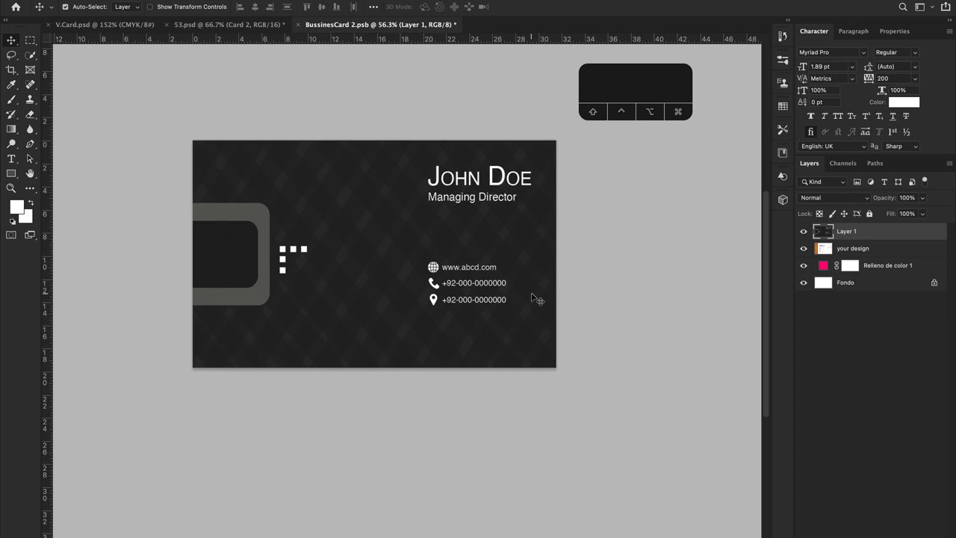
left_click(210, 28)
left_click(325, 28)
key("super+s")
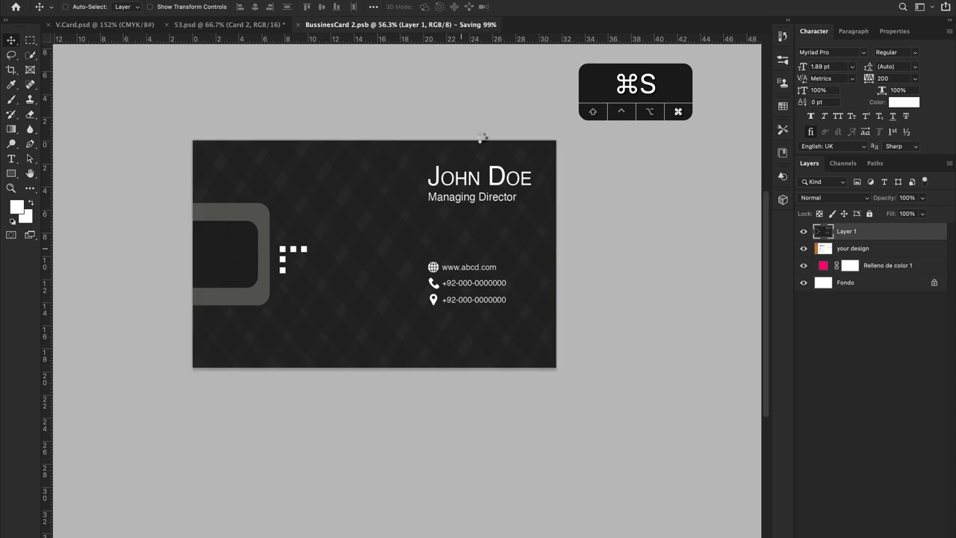
left_click(263, 28)
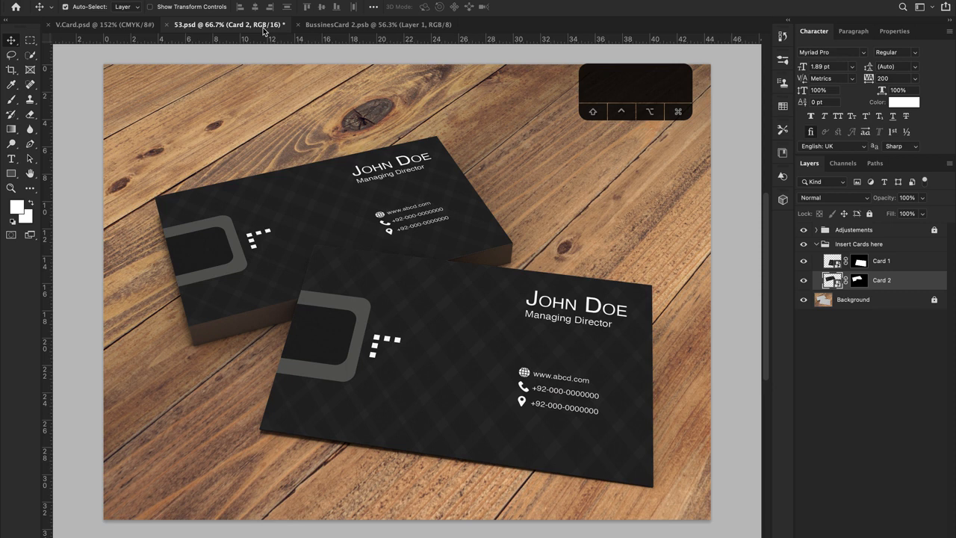
key("alt")
scroll(329, 173, "down", 3)
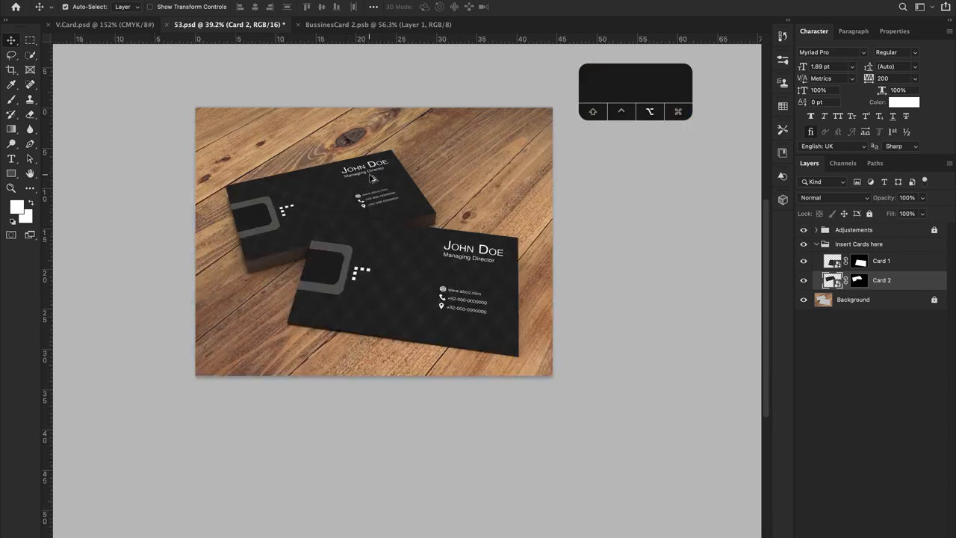
scroll(373, 179, "up", 3)
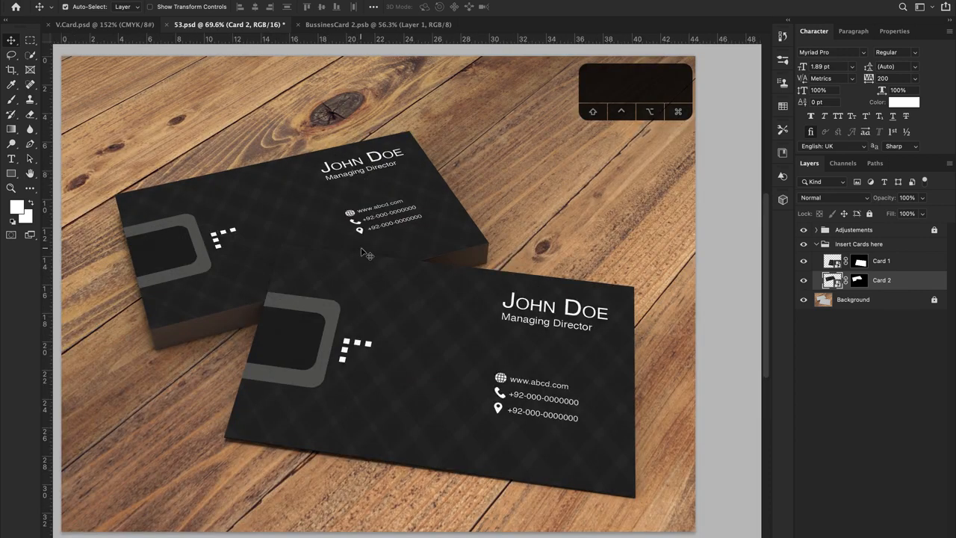
key("super")
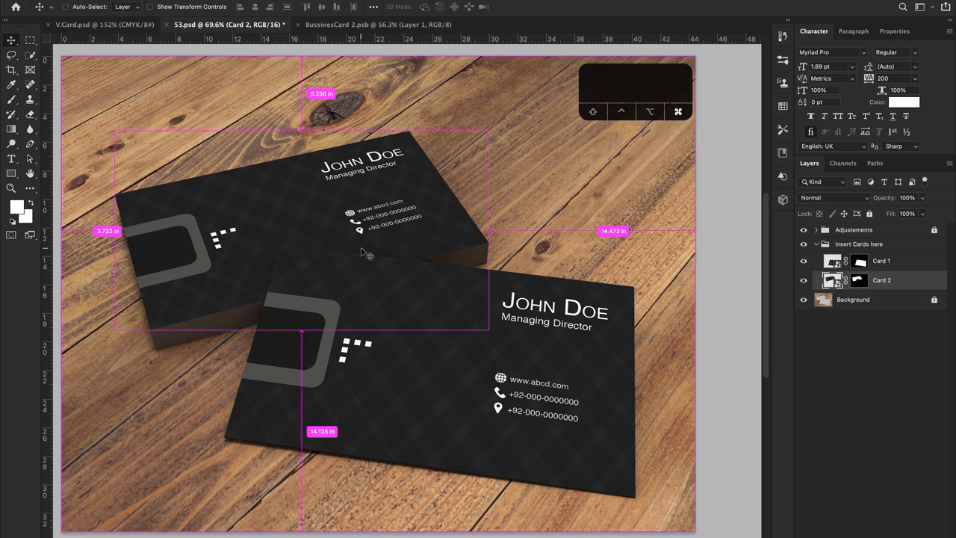
key("shift+super+s")
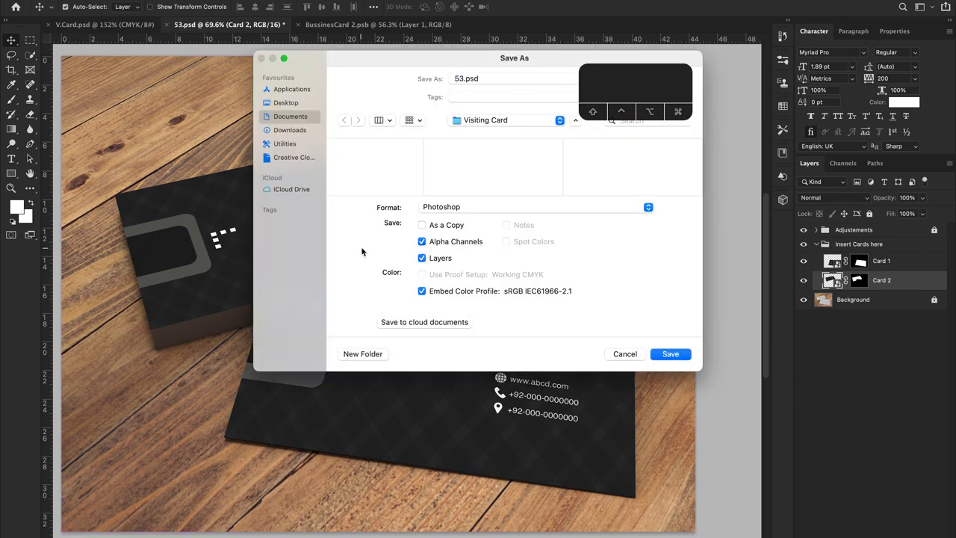
left_click(290, 104)
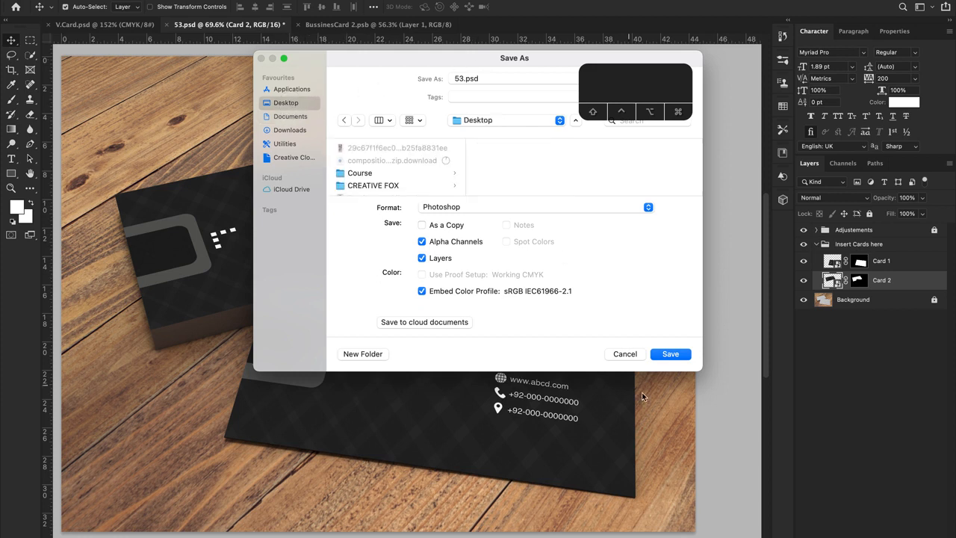
left_click(622, 353)
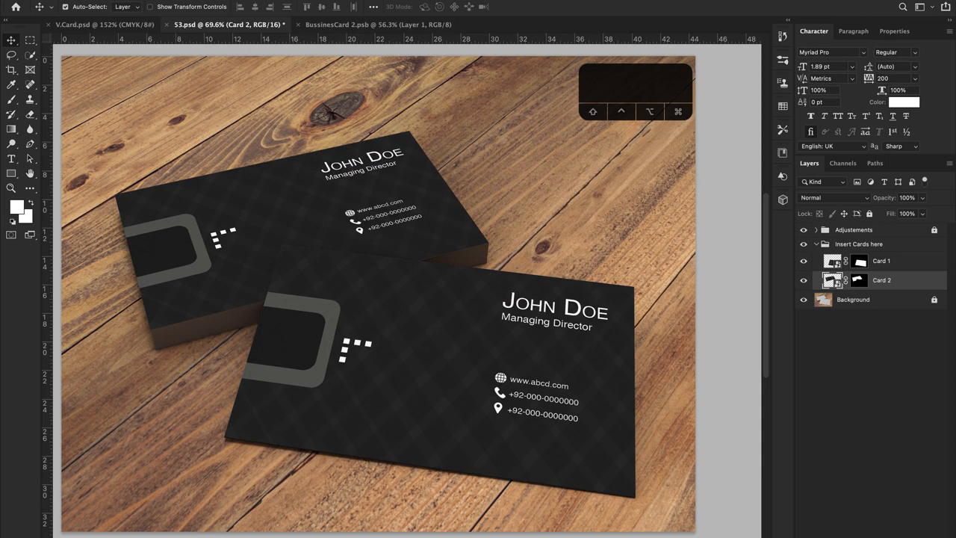
Start saving the mockup under a new name, with Desktop as the location and V CArd as the file name.
left_click(90, 0)
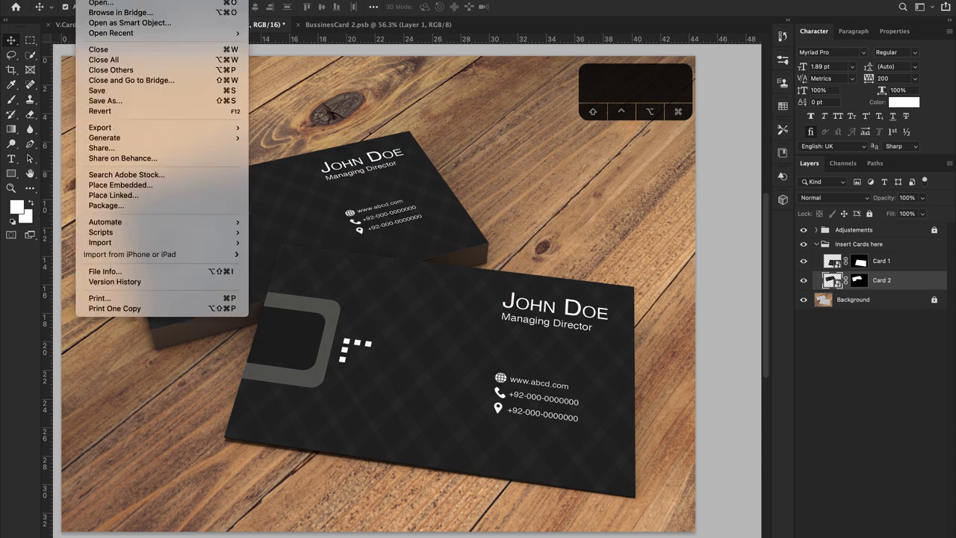
left_click(88, 100)
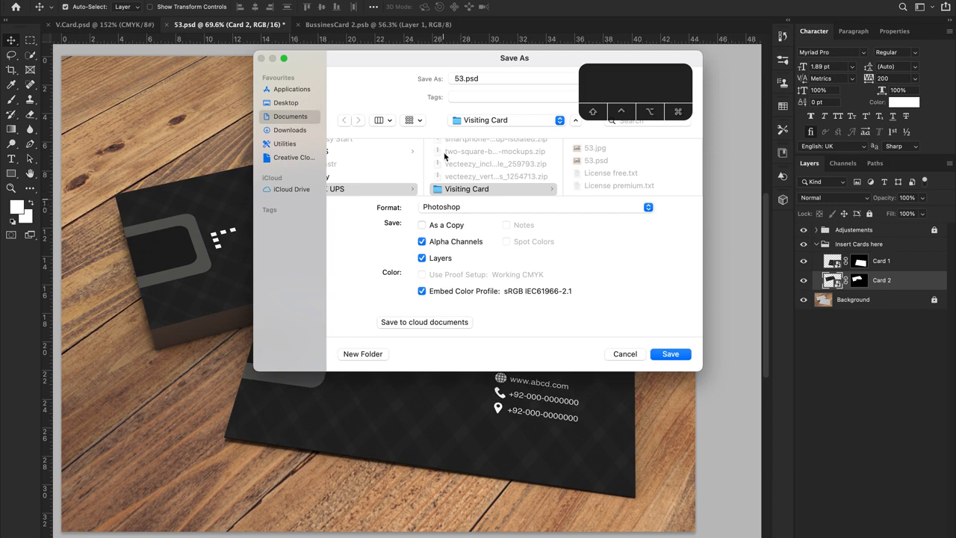
left_click(298, 105)
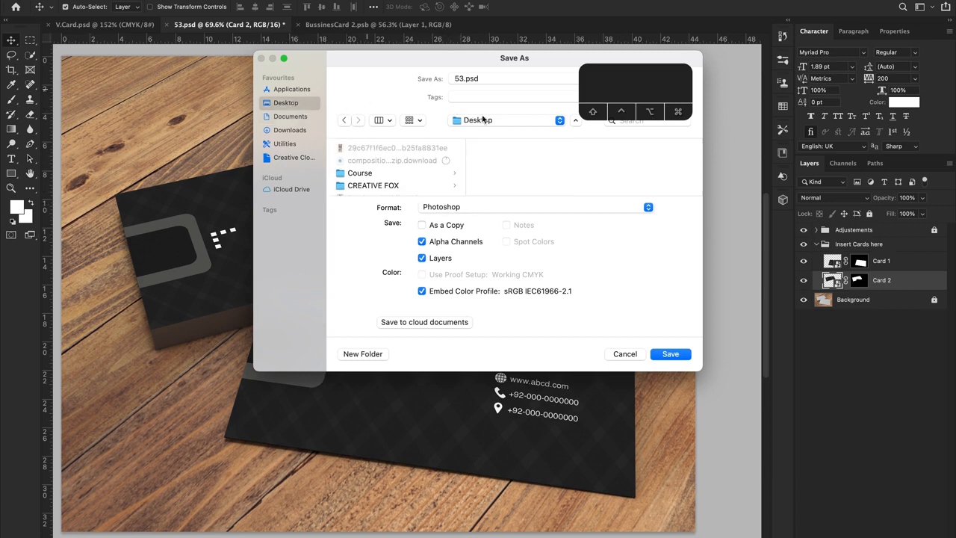
left_click(465, 79)
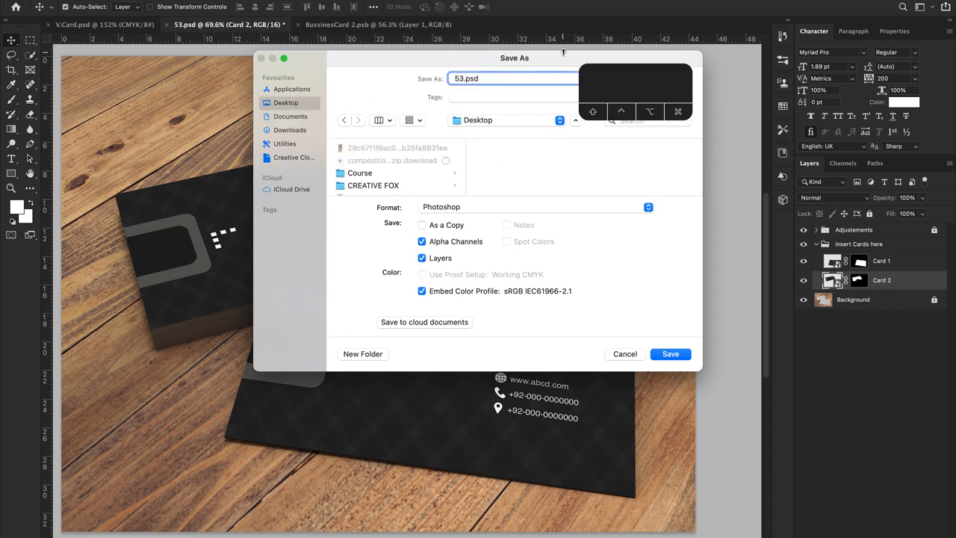
key("shift+Left")
key("shift+Left")
type("V CArd")
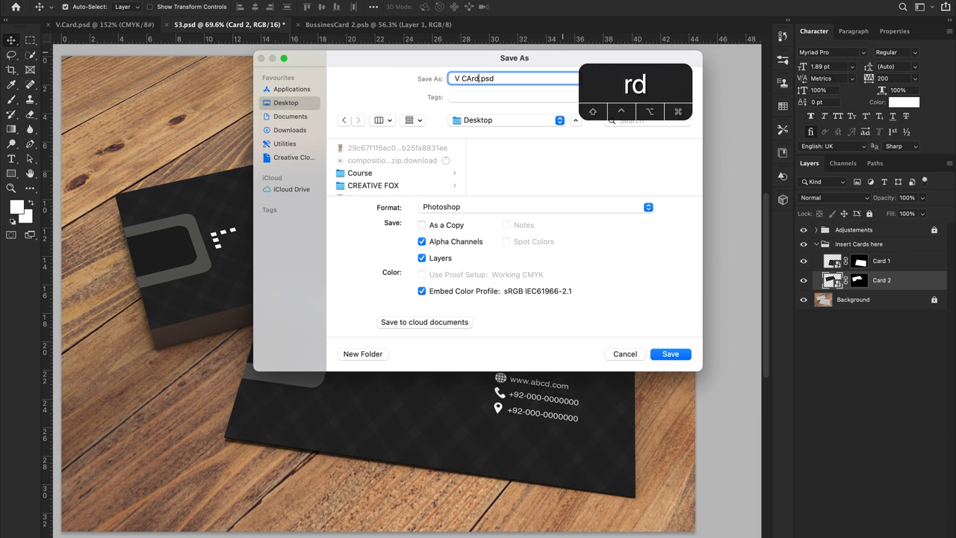
Save the mockup as a JPEG copy at maximum quality 12 with the Progressive format option.
left_click(464, 206)
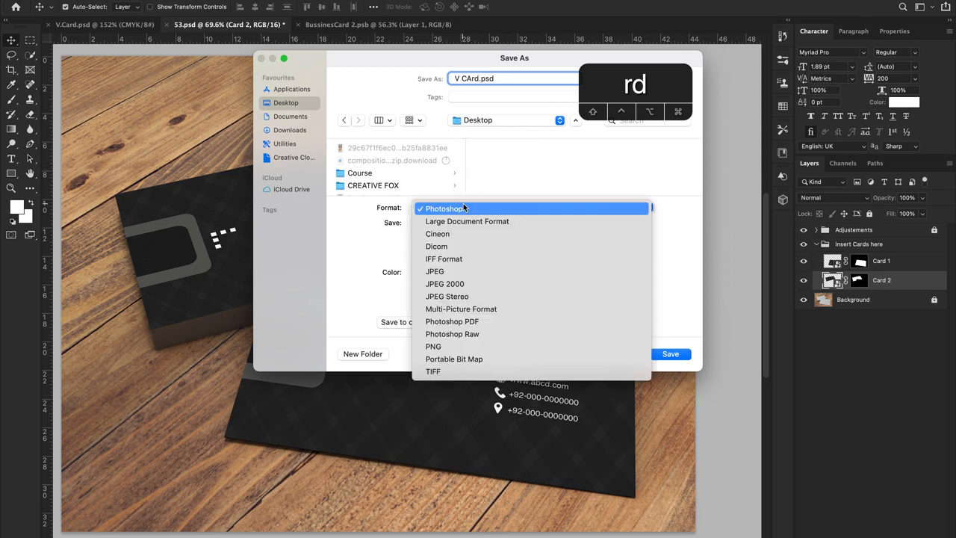
left_click(448, 272)
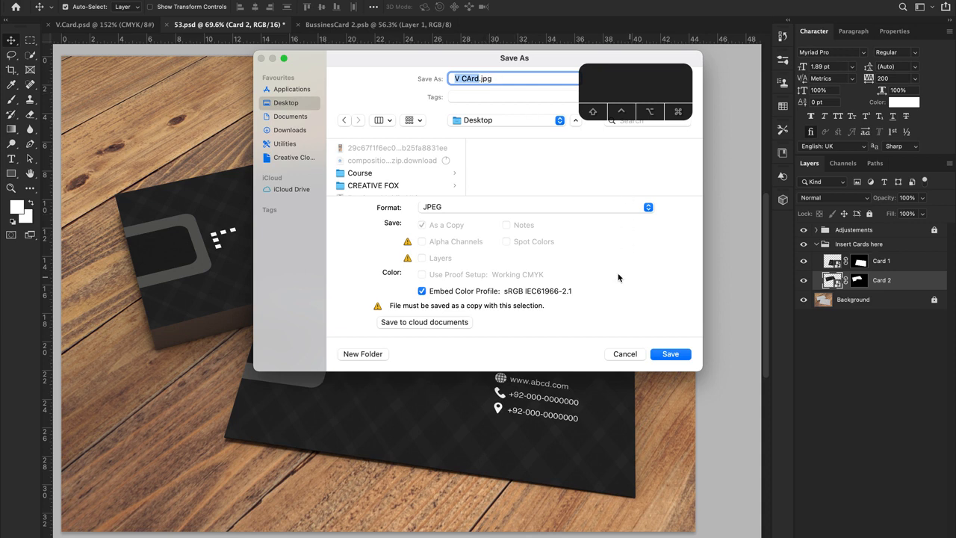
left_click(670, 354)
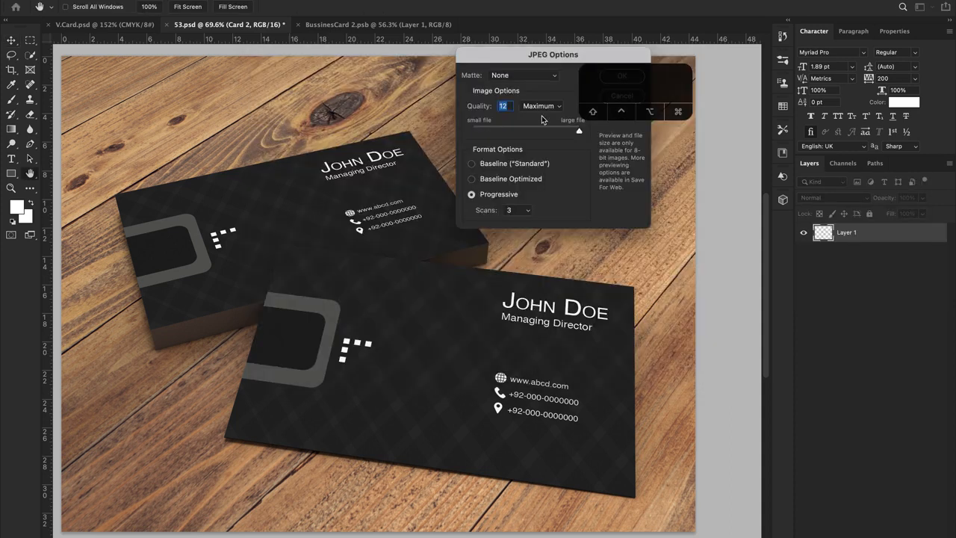
left_click_drag(533, 61, 473, 80)
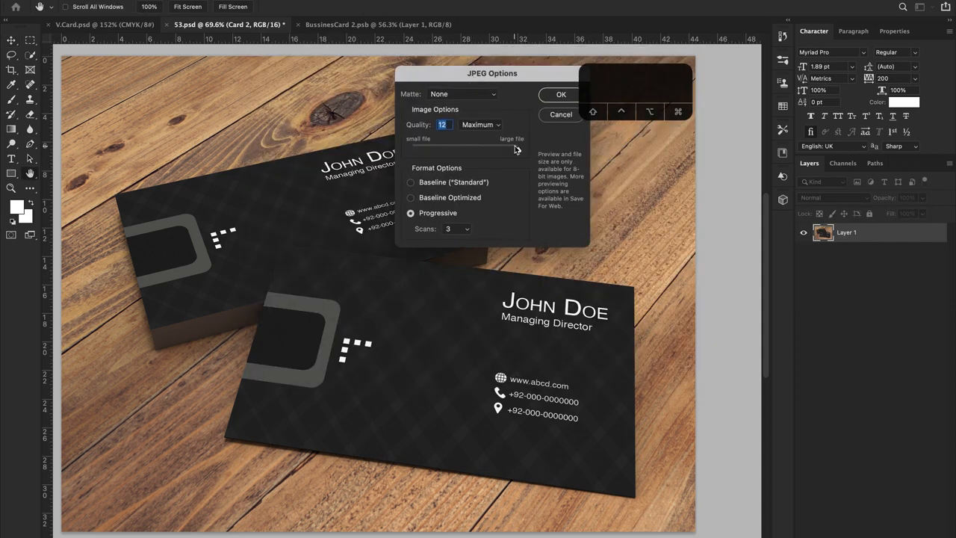
left_click_drag(516, 151, 581, 145)
left_click_drag(515, 76, 461, 77)
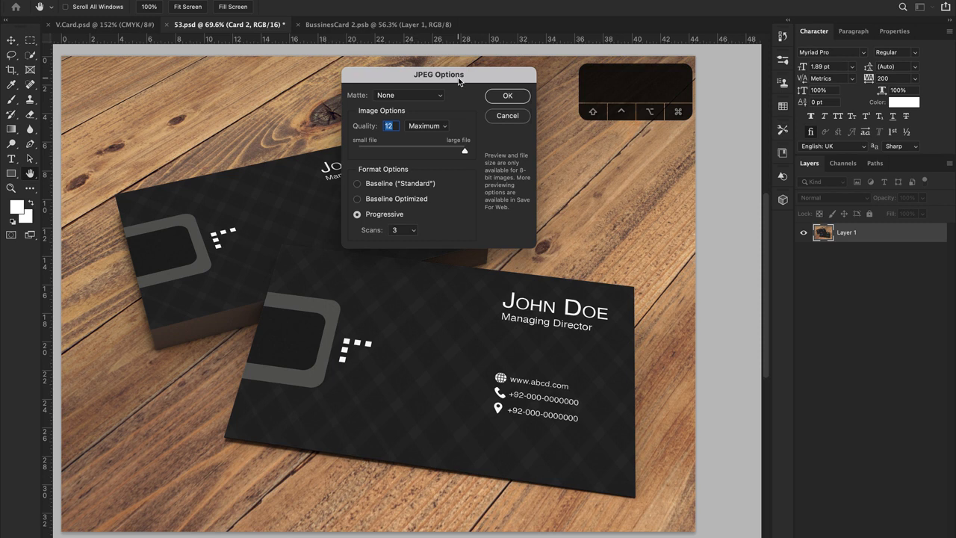
left_click(510, 97)
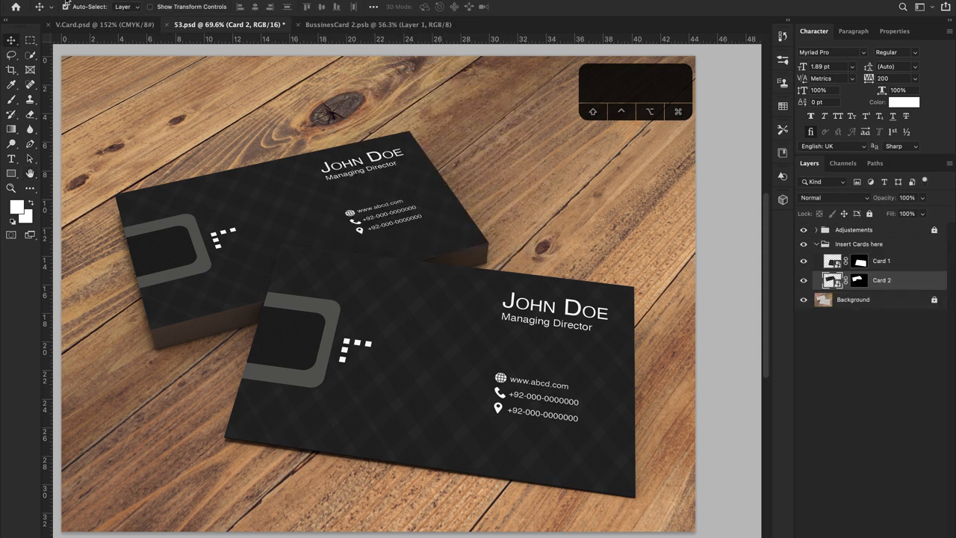
On the desktop, close the Visiting Card (F&B) folder window and move the exported JPEG near V.Card.psd.
left_click(26, 3)
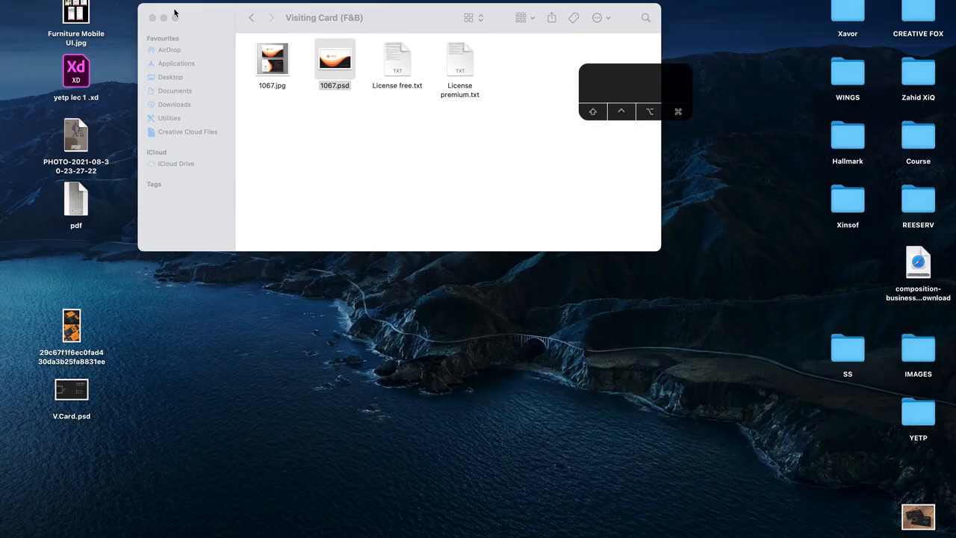
left_click(177, 18)
left_click(153, 18)
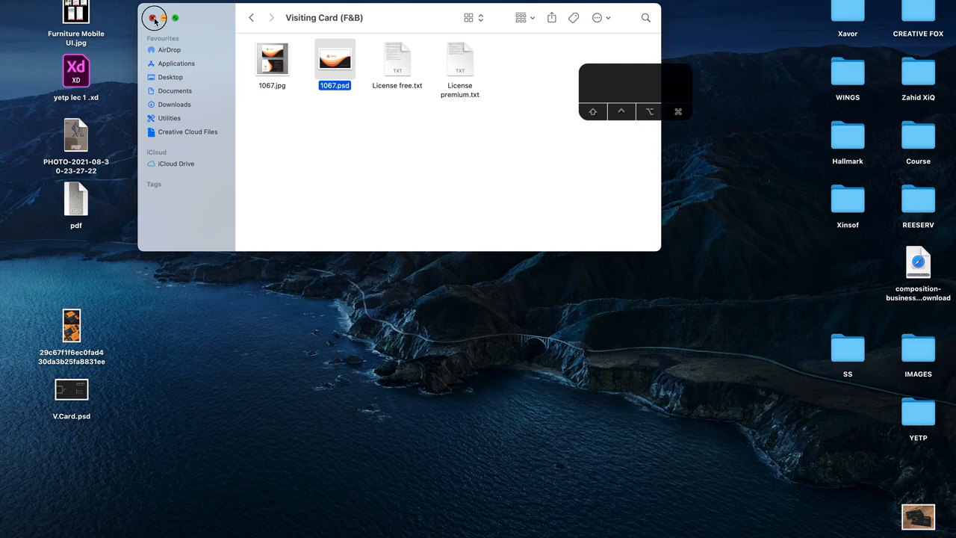
left_click_drag(920, 514, 71, 260)
left_click(173, 320)
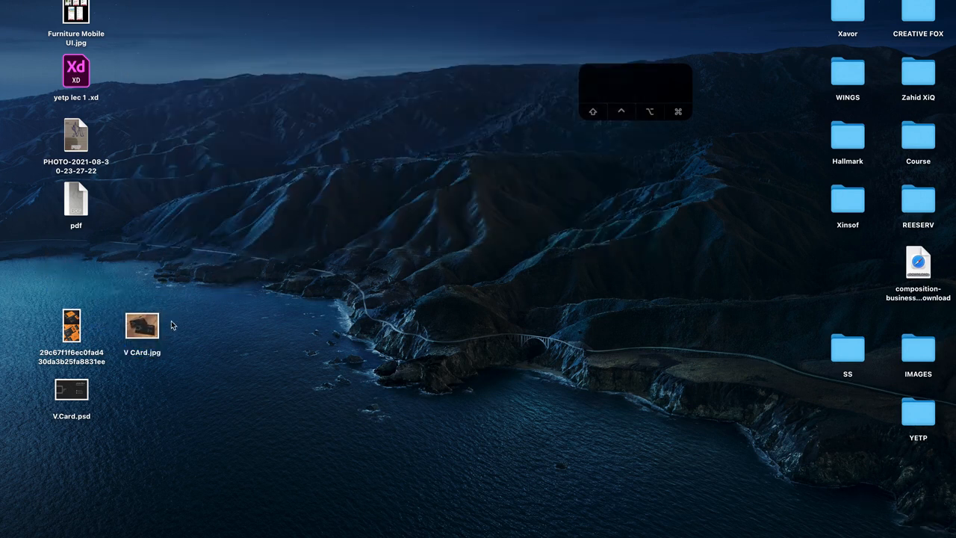
Open V CArd.jpg in Preview and zoom out to check the entire exported mockup.
left_click(147, 335)
double_click(142, 329)
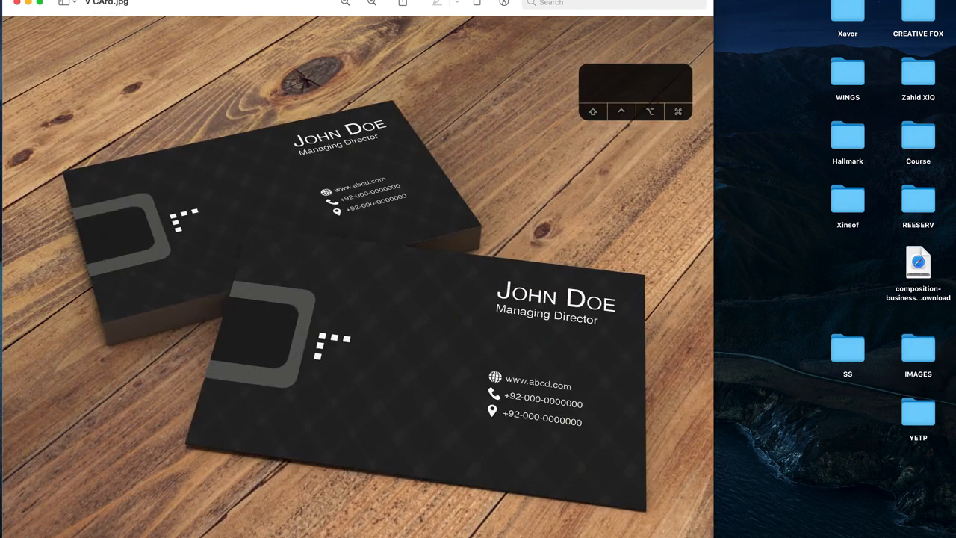
left_click(345, 3)
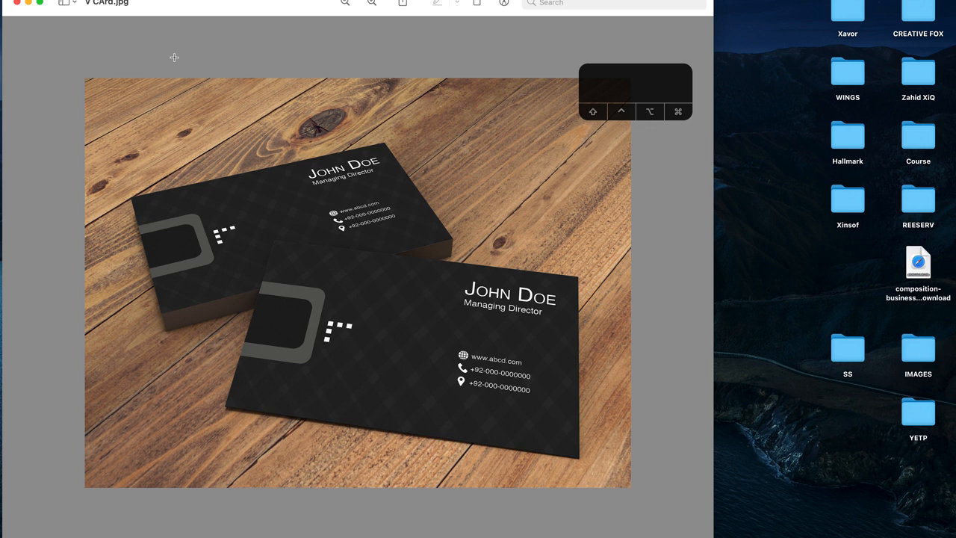
left_click_drag(206, 5, 249, 7)
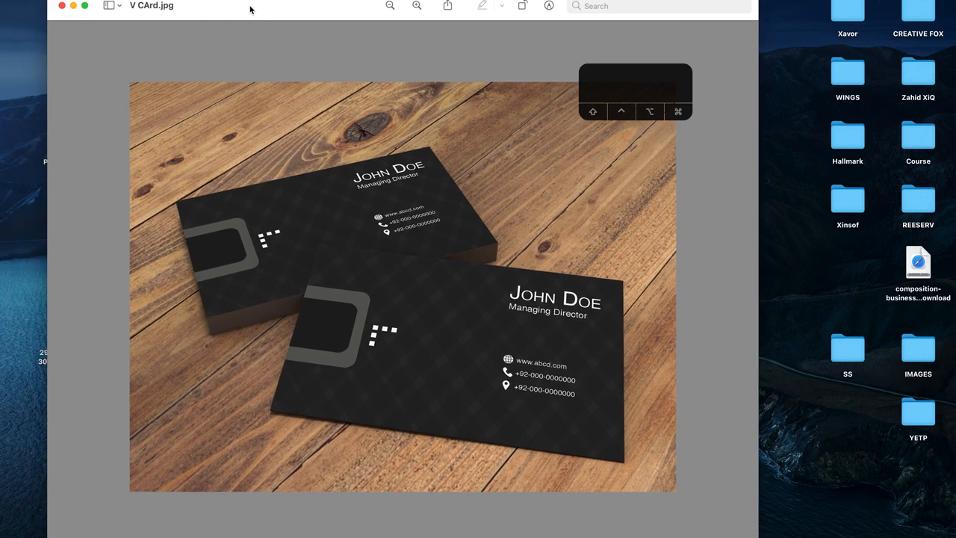